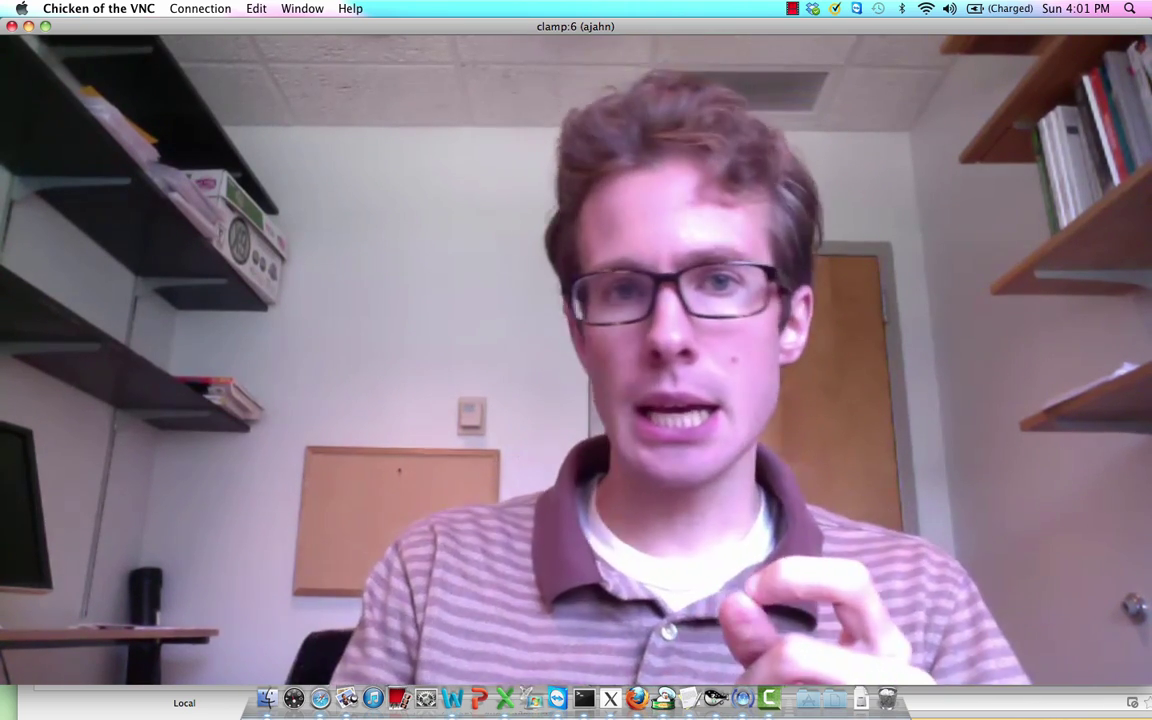
Switch the remote session to fullscreen and expand the factorial design's Design branch
{"action": "left_click", "coordinate": [300, 28]}
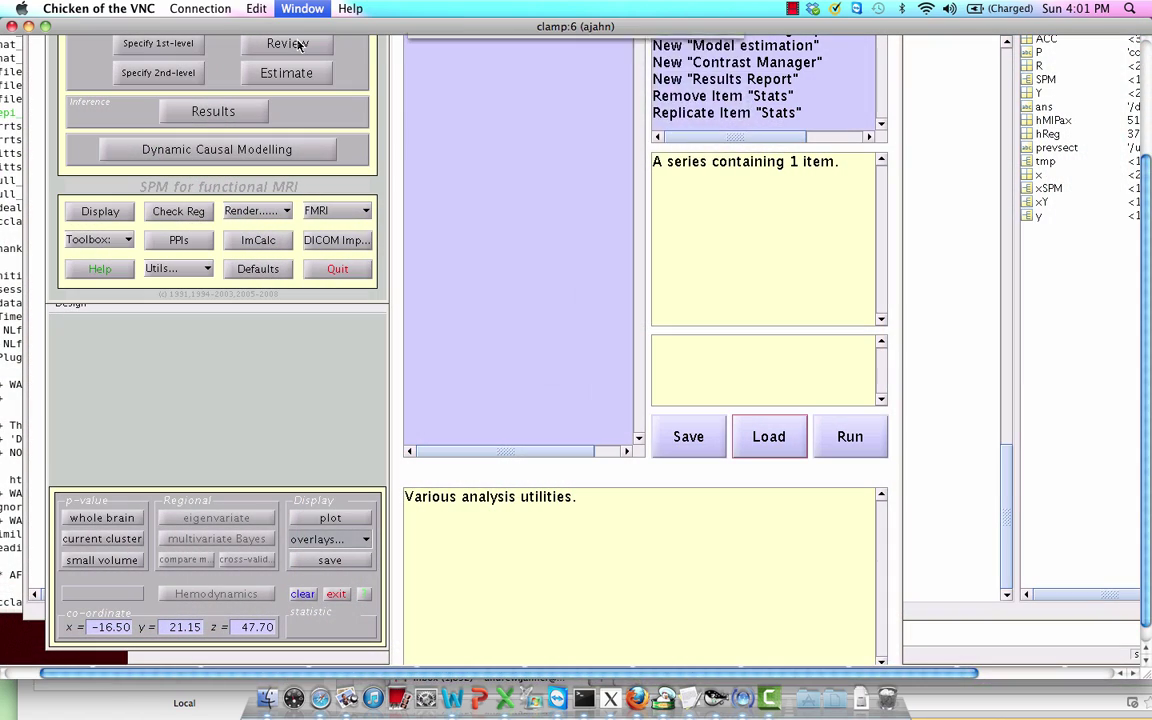
{"action": "key", "text": "Return"}
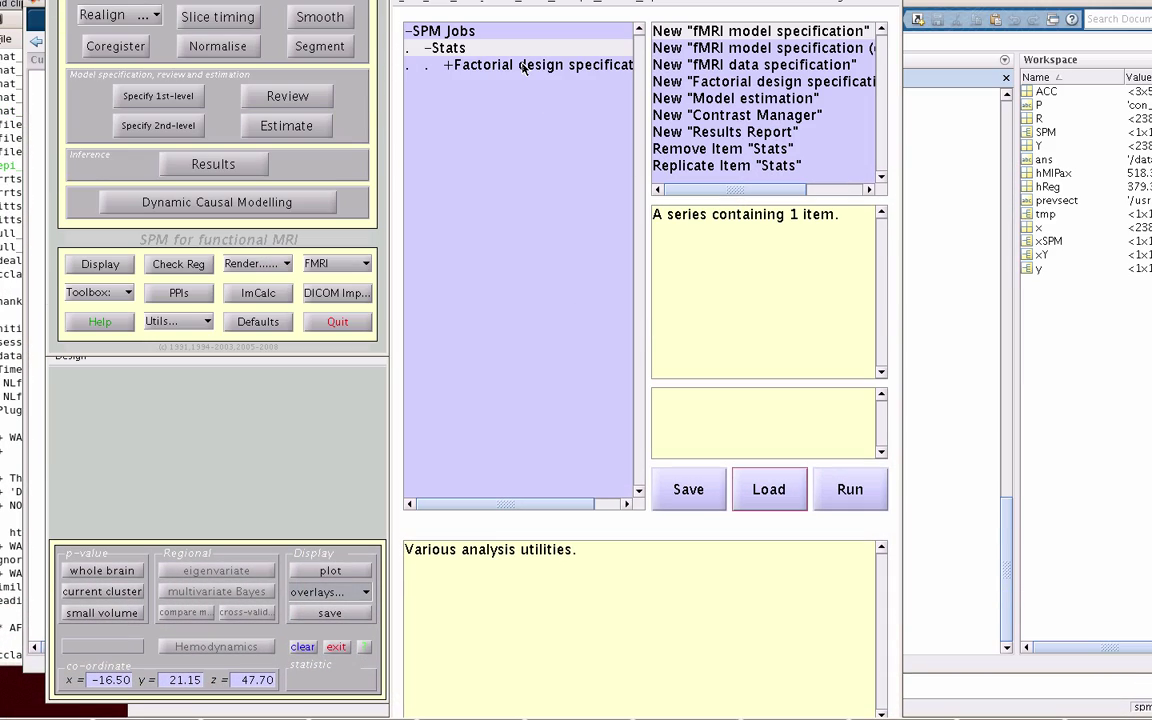
{"action": "left_click", "coordinate": [504, 52]}
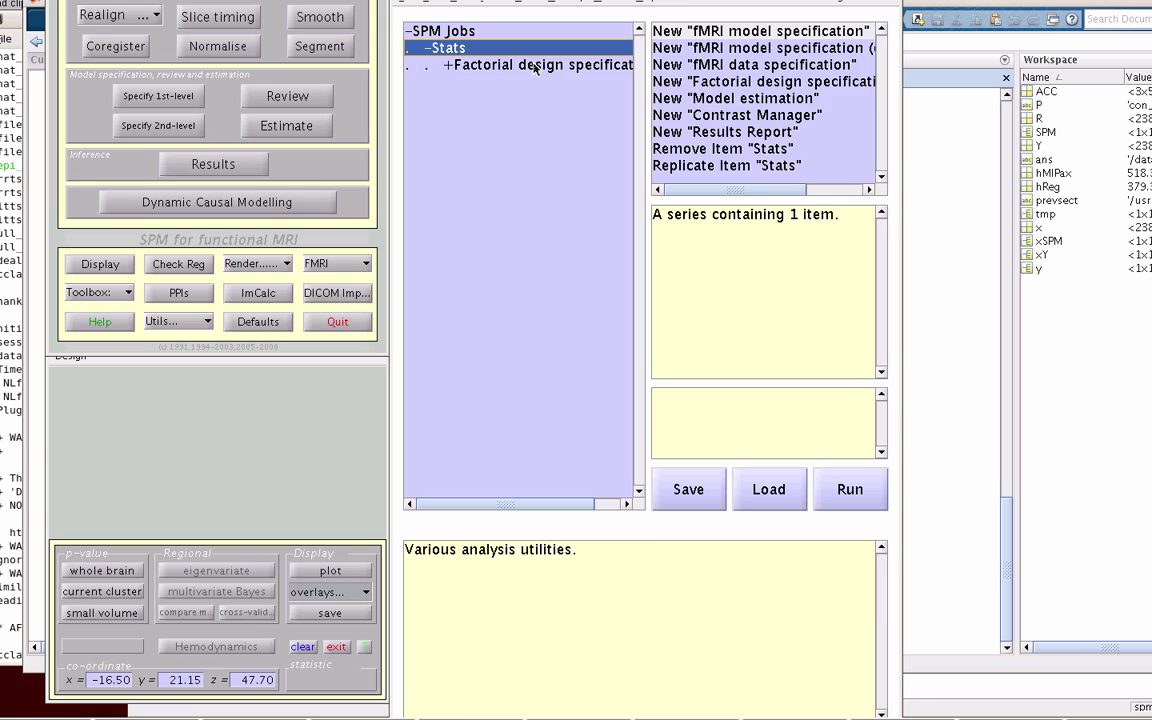
{"action": "left_click", "coordinate": [484, 64]}
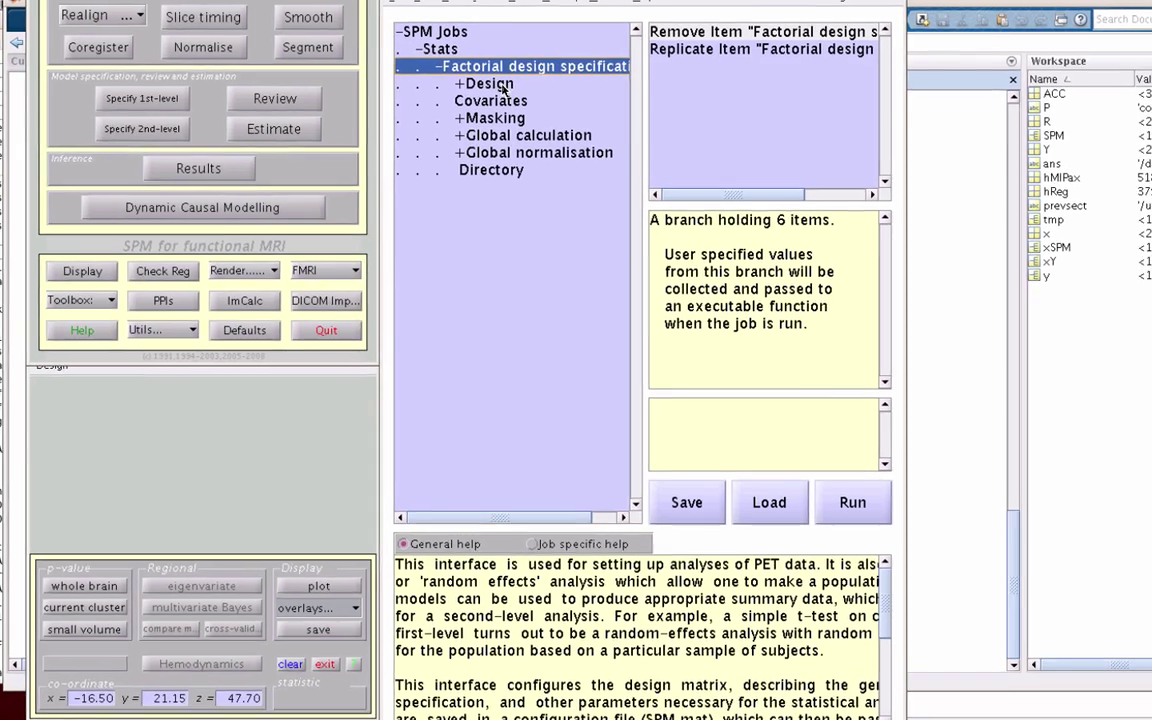
{"action": "left_click", "coordinate": [500, 85]}
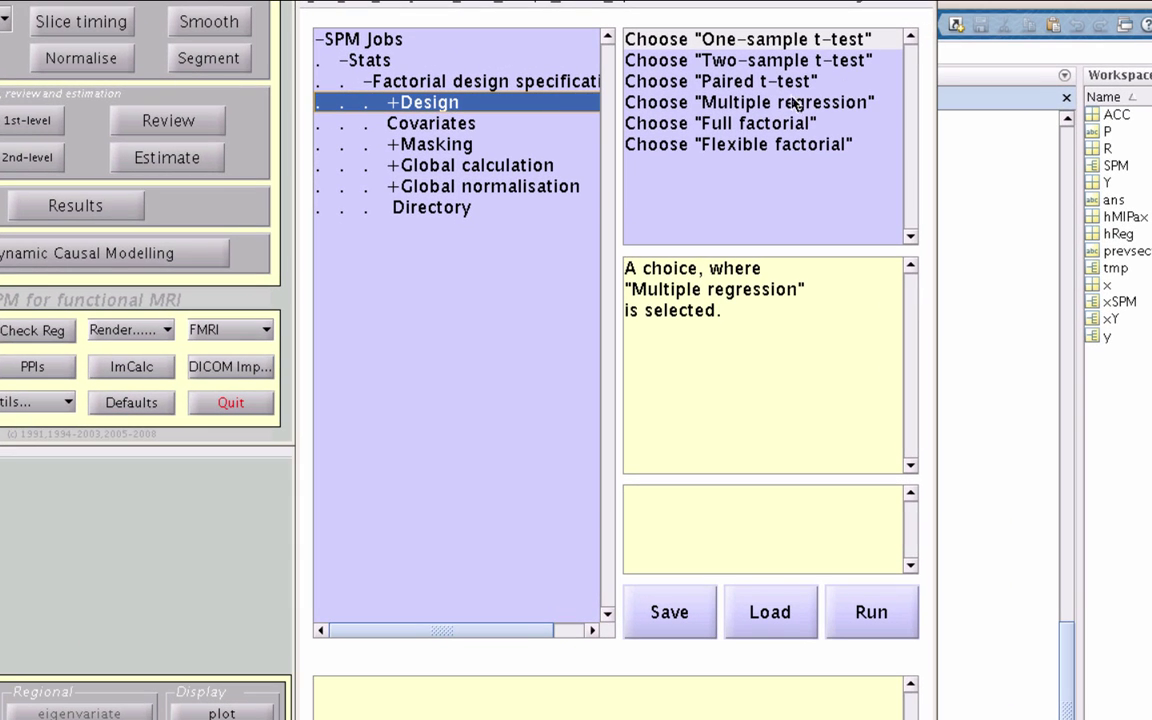
{"action": "double_click", "coordinate": [434, 106]}
Expand all job branches to show the con_0001.img scans and the two covariates
{"action": "right_click", "coordinate": [436, 108]}
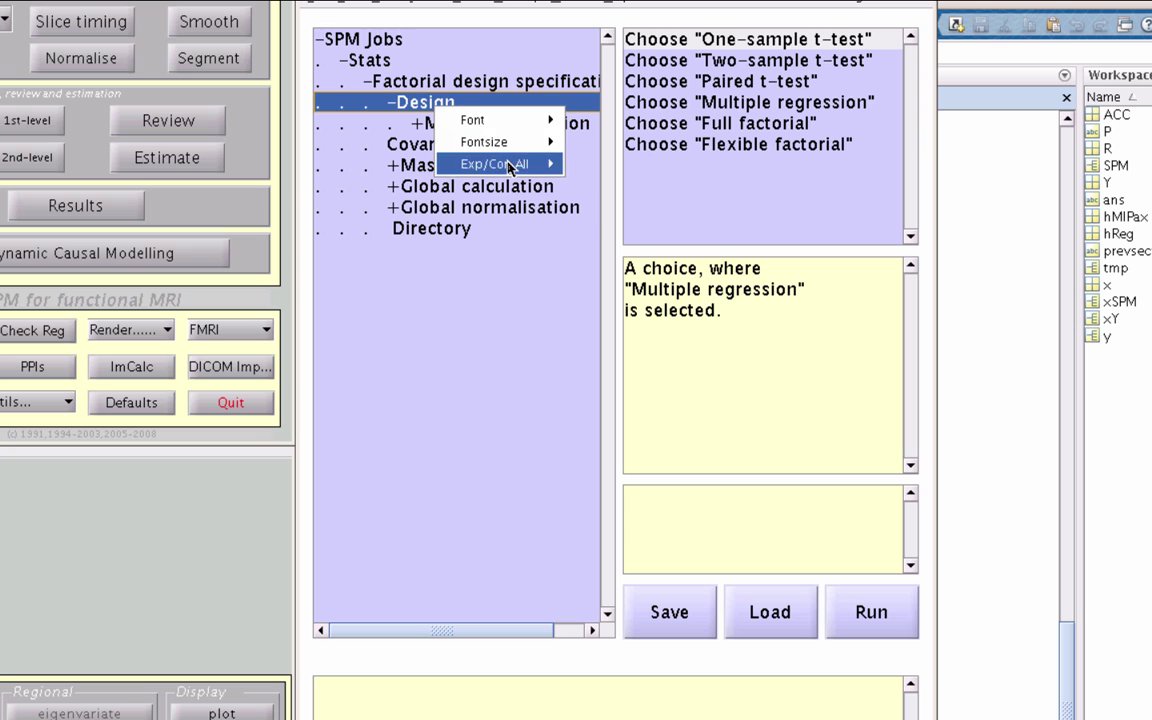
{"action": "mouse_move", "coordinate": [516, 164]}
{"action": "left_click", "coordinate": [596, 163]}
{"action": "left_click", "coordinate": [480, 144]}
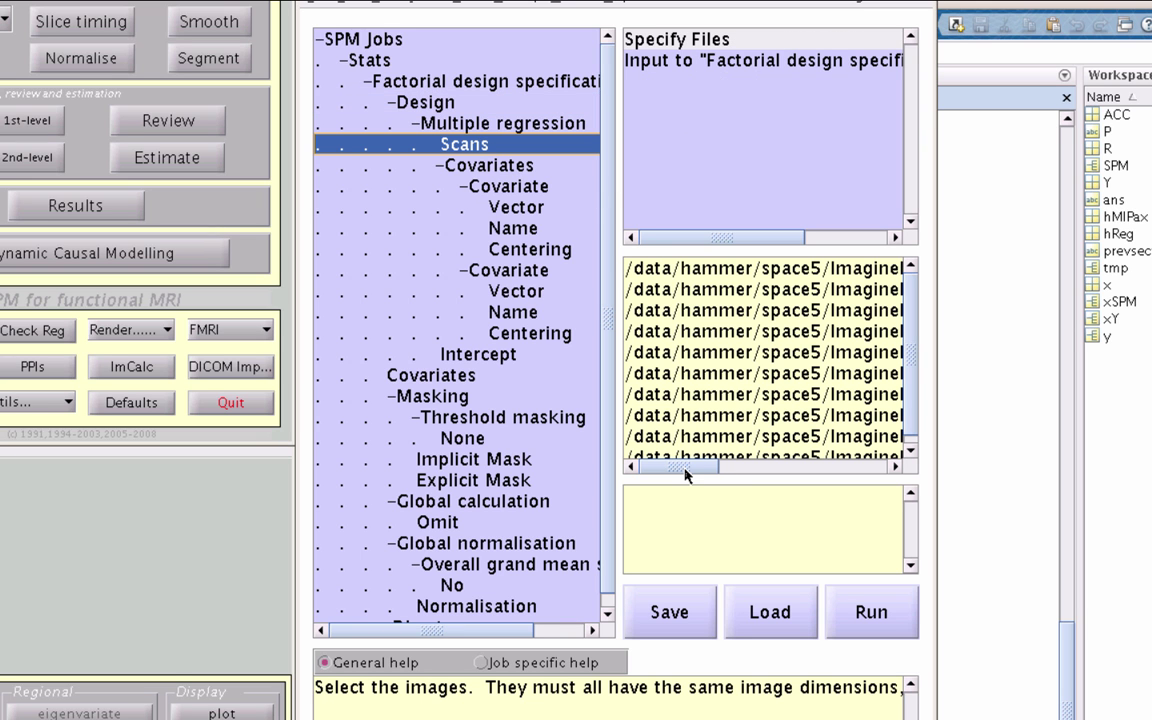
{"action": "left_click_drag", "start_coordinate": [686, 475], "coordinate": [873, 474]}
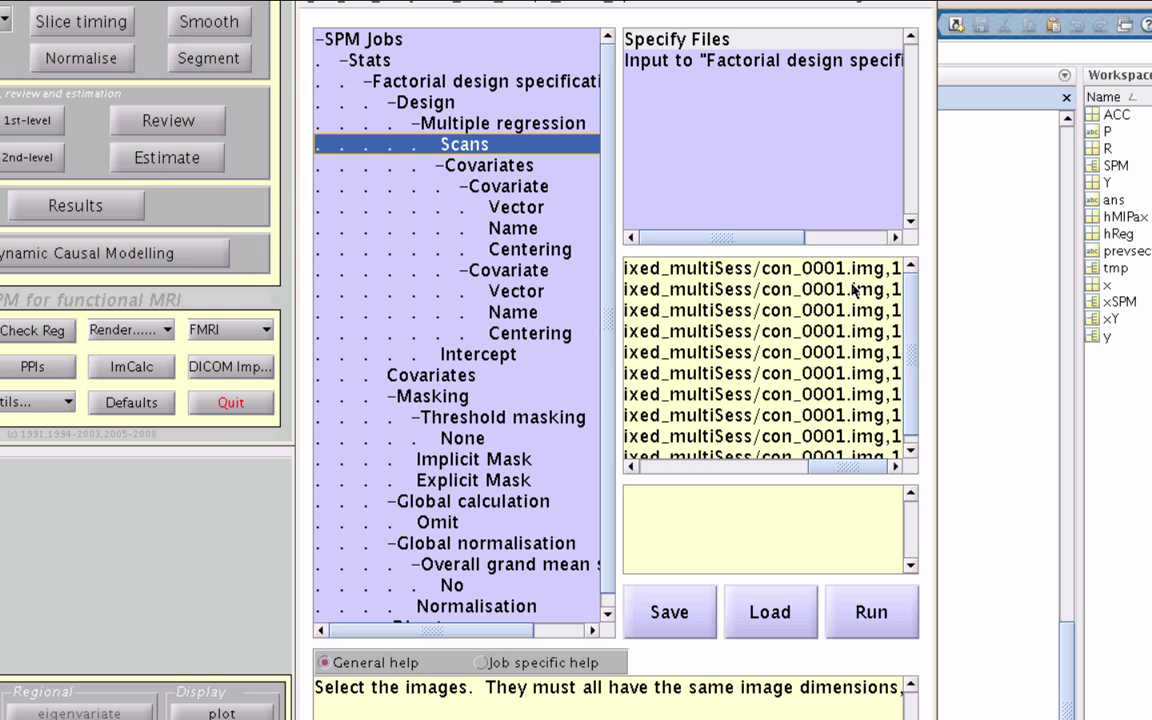
{"action": "scroll", "coordinate": [905, 390], "scroll_direction": "down", "scroll_amount": 1}
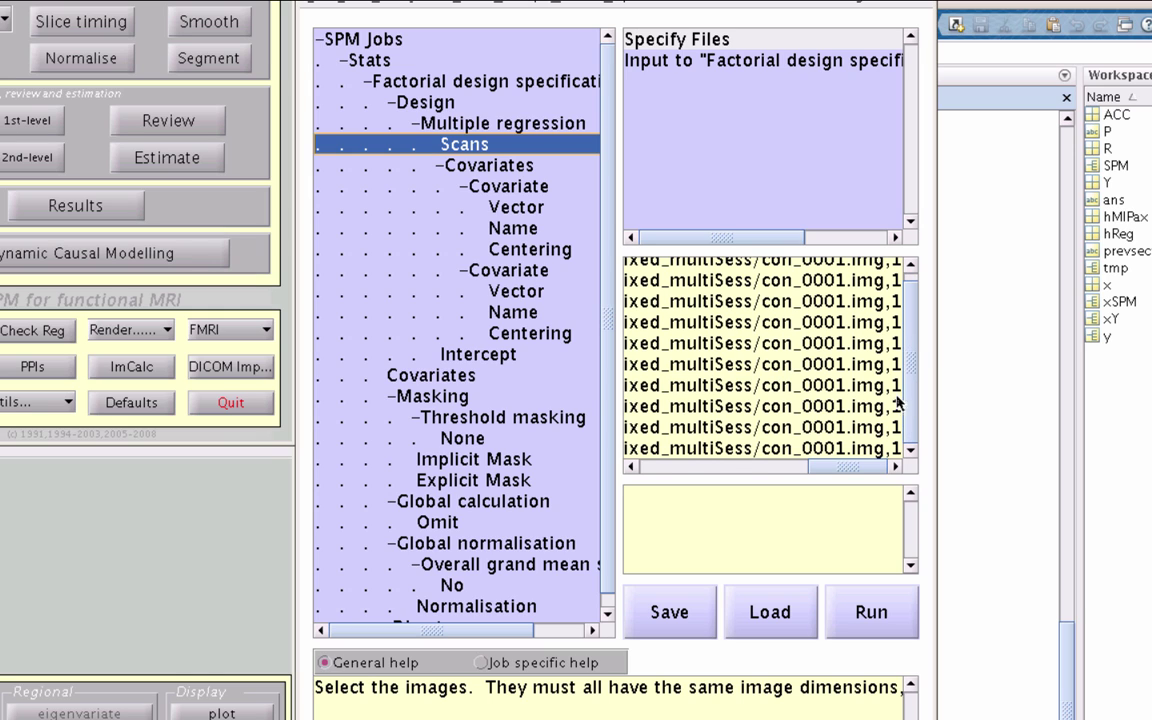
{"action": "left_click", "coordinate": [521, 172]}
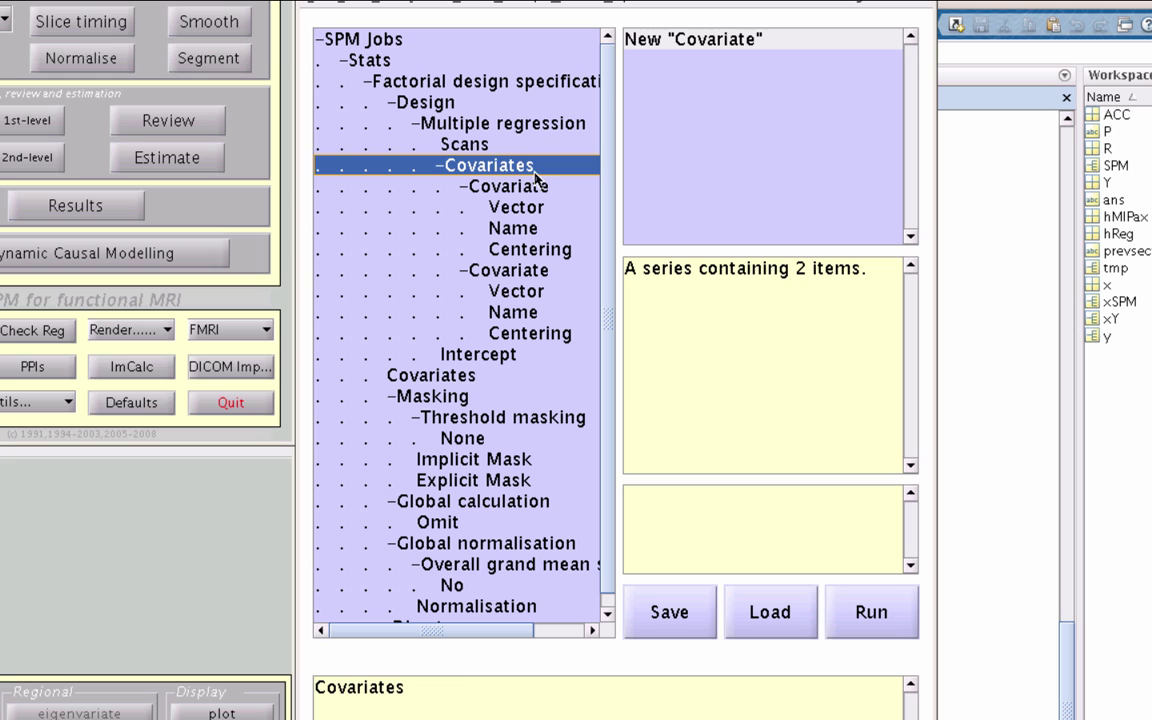
{"action": "left_click", "coordinate": [468, 140]}
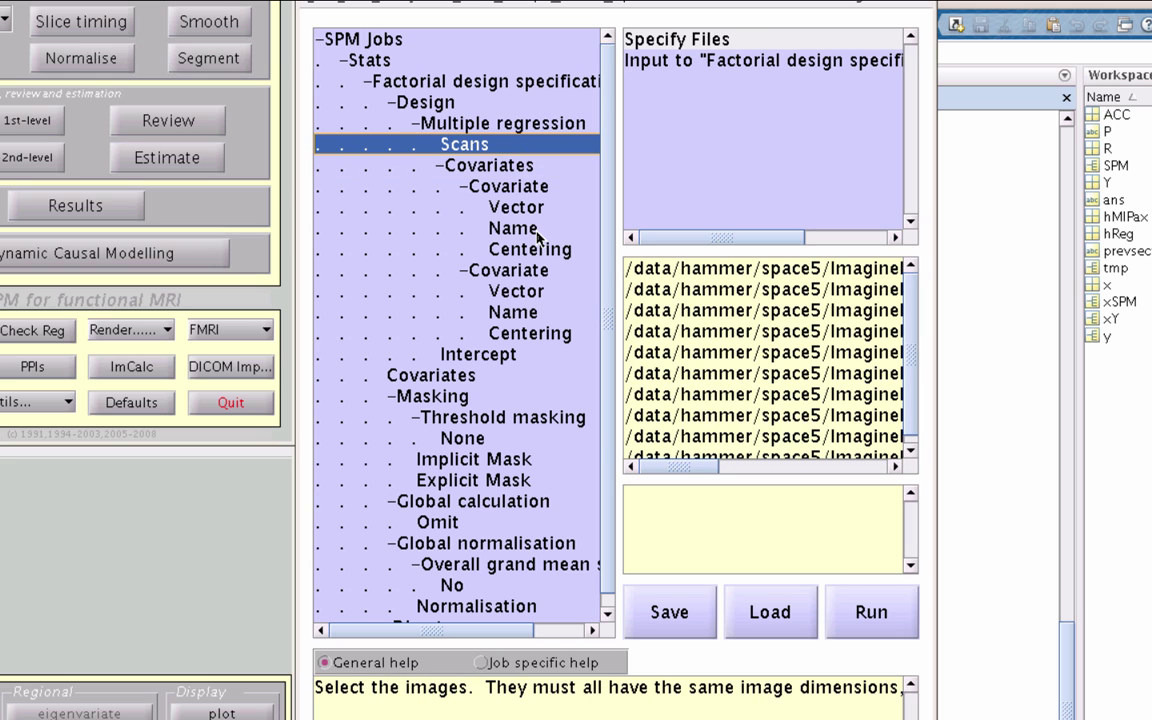
{"action": "left_click", "coordinate": [528, 214]}
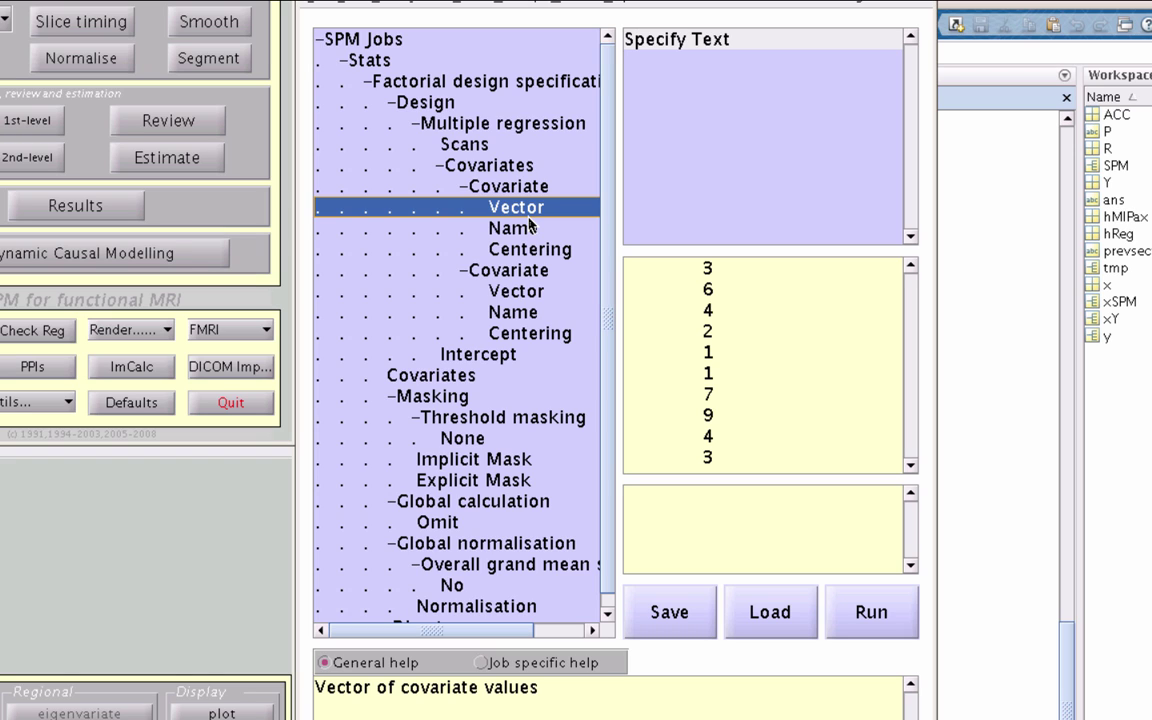
{"action": "left_click", "coordinate": [528, 230]}
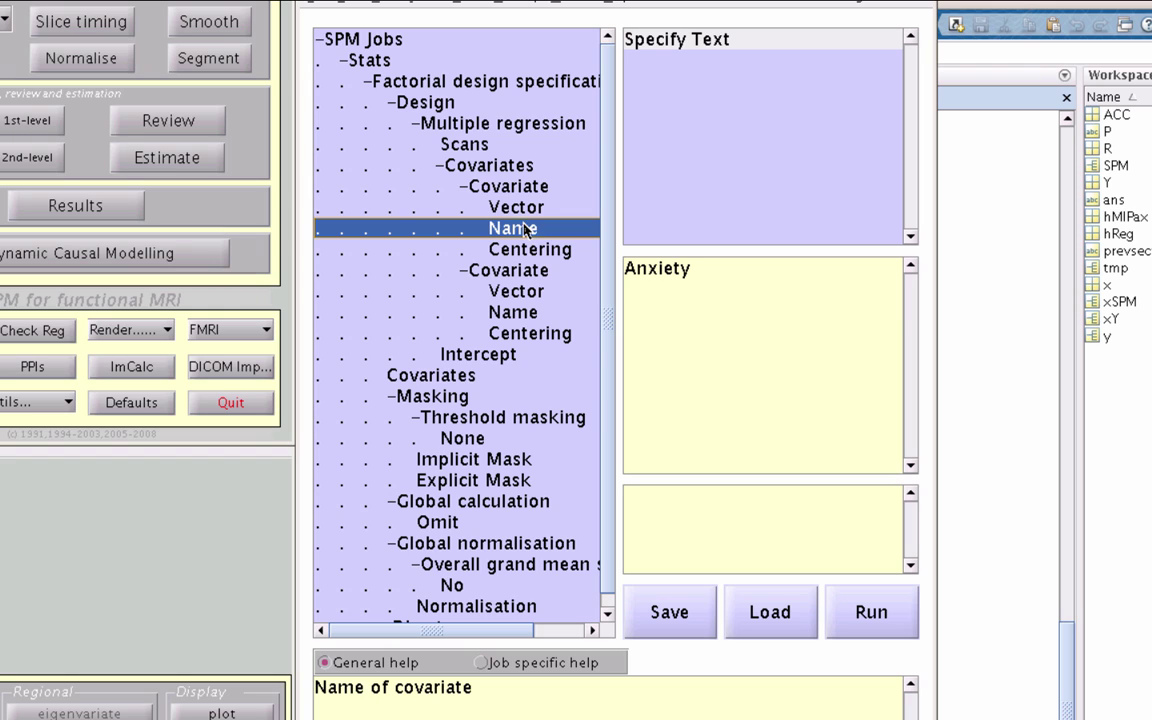
{"action": "left_click", "coordinate": [515, 207]}
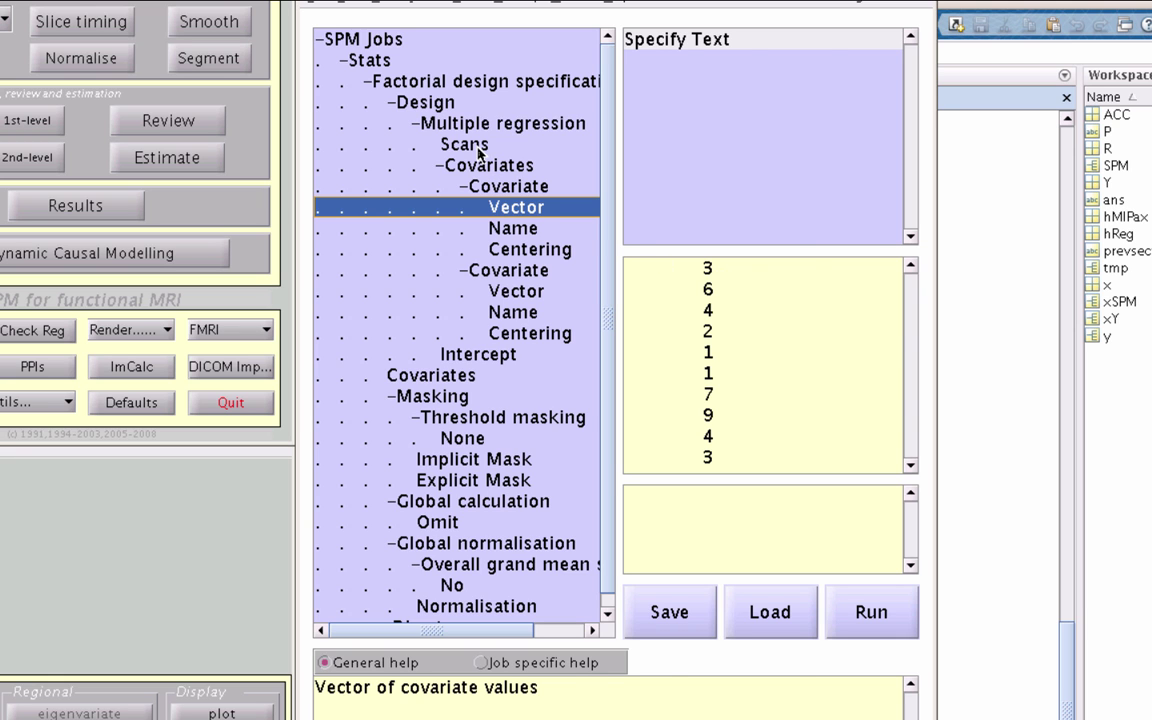
{"action": "left_click", "coordinate": [432, 143]}
{"action": "left_click_drag", "start_coordinate": [684, 468], "coordinate": [877, 468]}
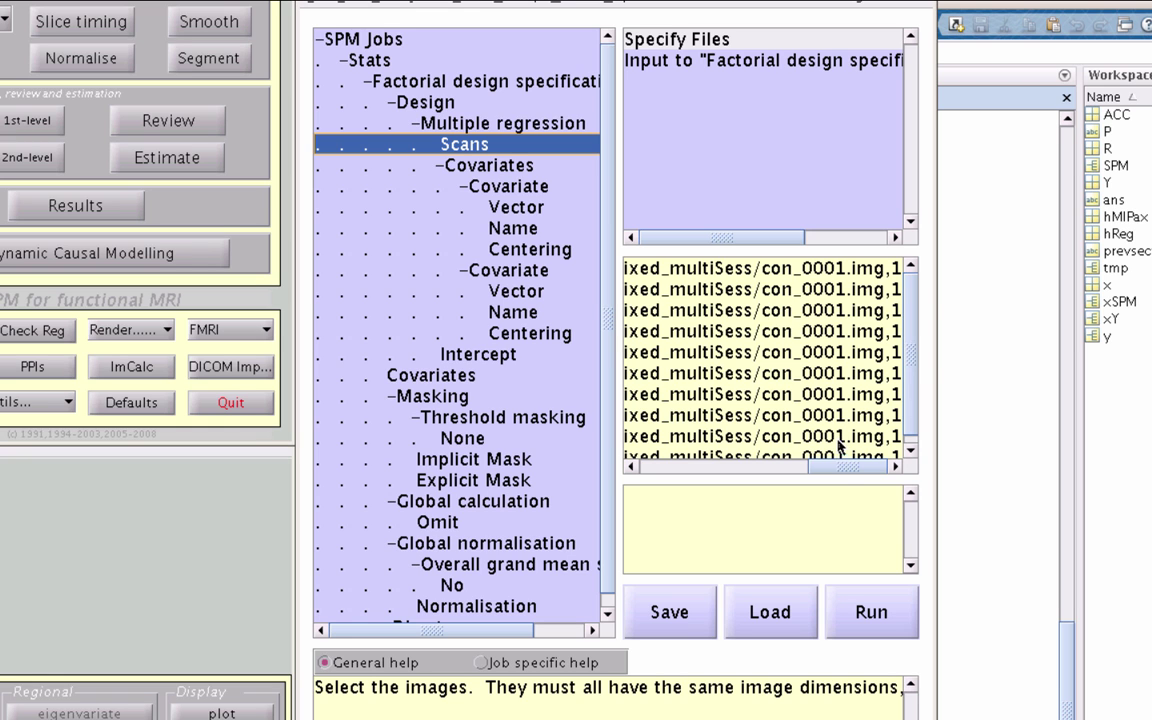
{"action": "left_click", "coordinate": [789, 466]}
{"action": "left_click_drag", "start_coordinate": [790, 471], "coordinate": [888, 455]}
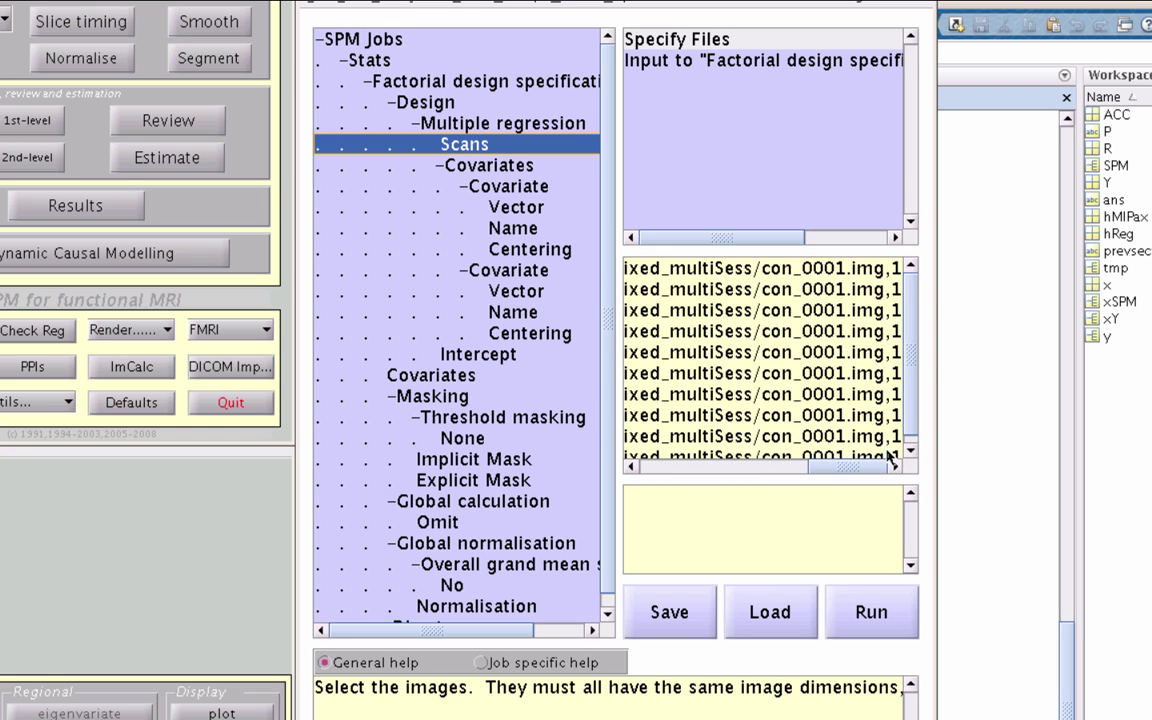
Check the Age covariate's name and values, the intercept, and both covariates' centering
{"action": "left_click", "coordinate": [512, 277]}
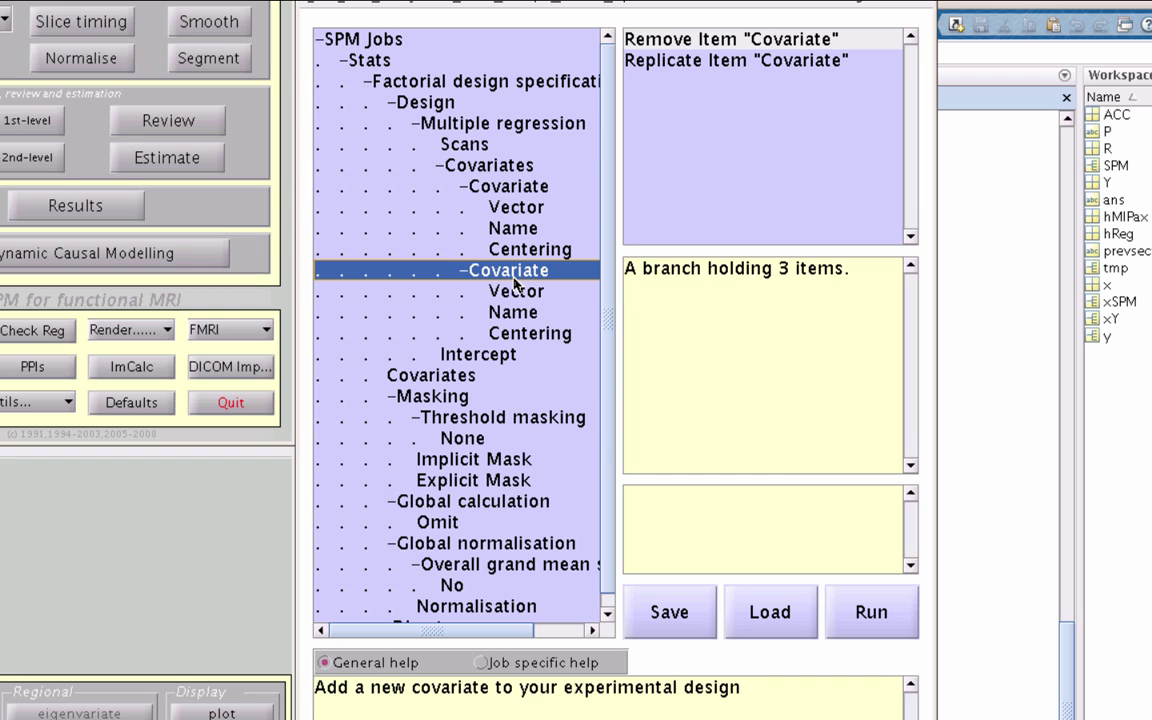
{"action": "left_click", "coordinate": [516, 313]}
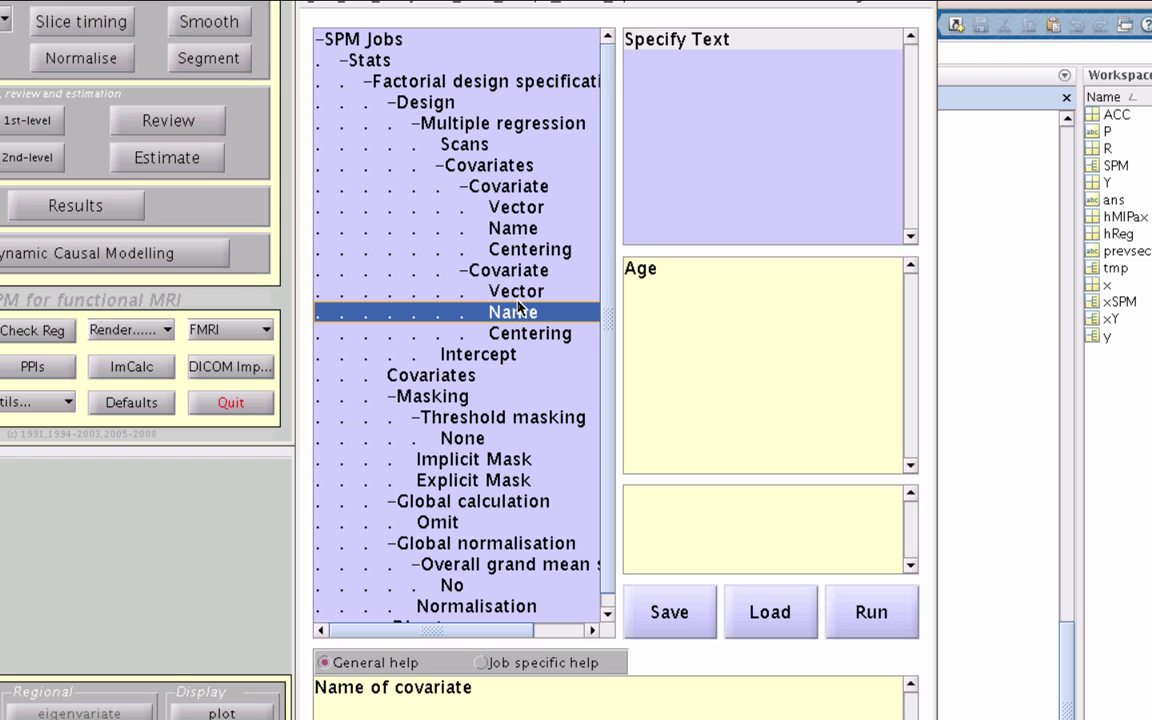
{"action": "left_click", "coordinate": [516, 291]}
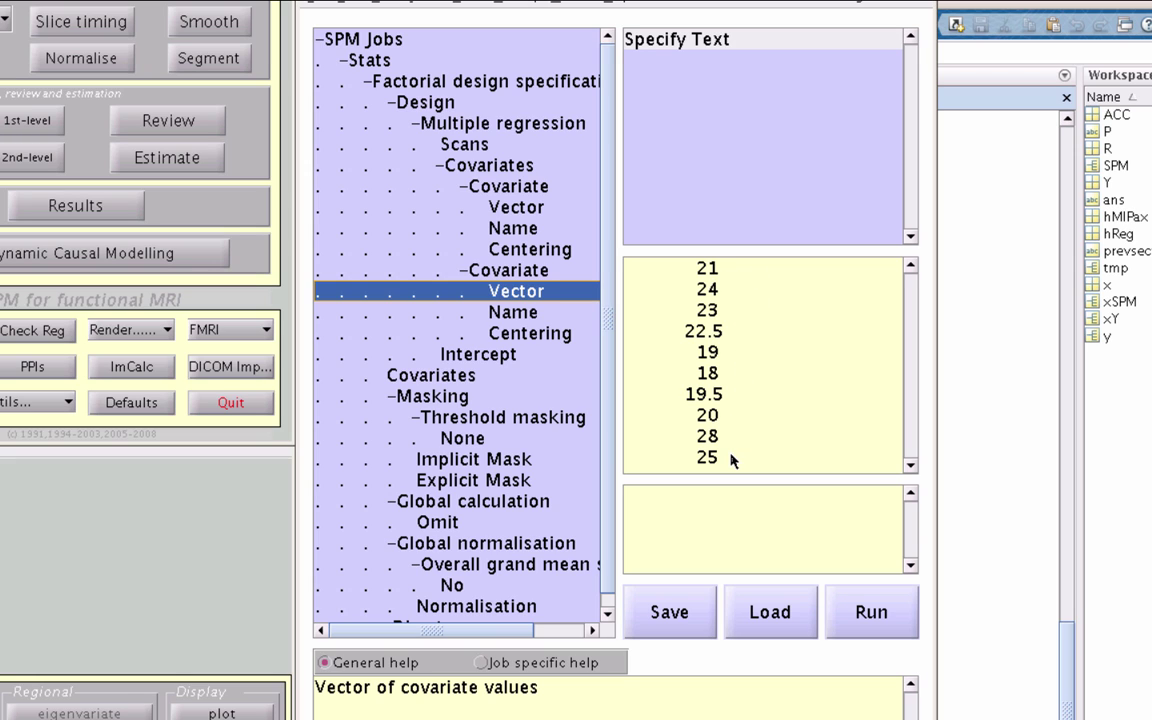
{"action": "left_click", "coordinate": [516, 360]}
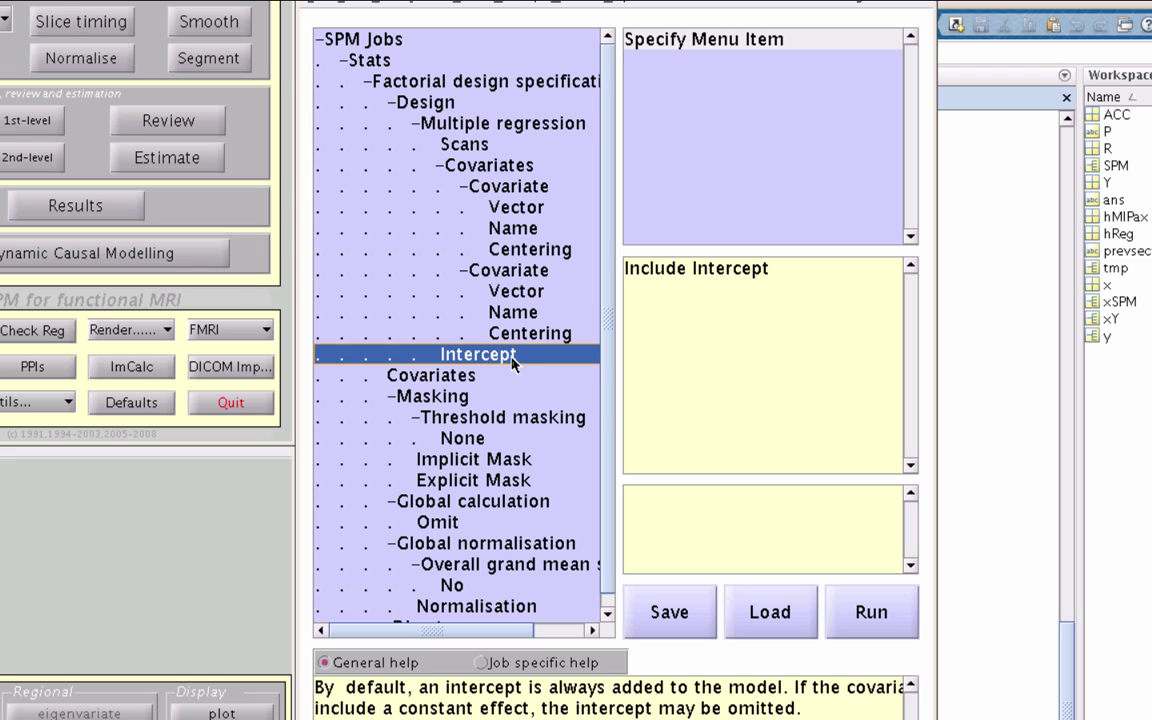
{"action": "left_click", "coordinate": [528, 334]}
{"action": "left_click", "coordinate": [530, 250]}
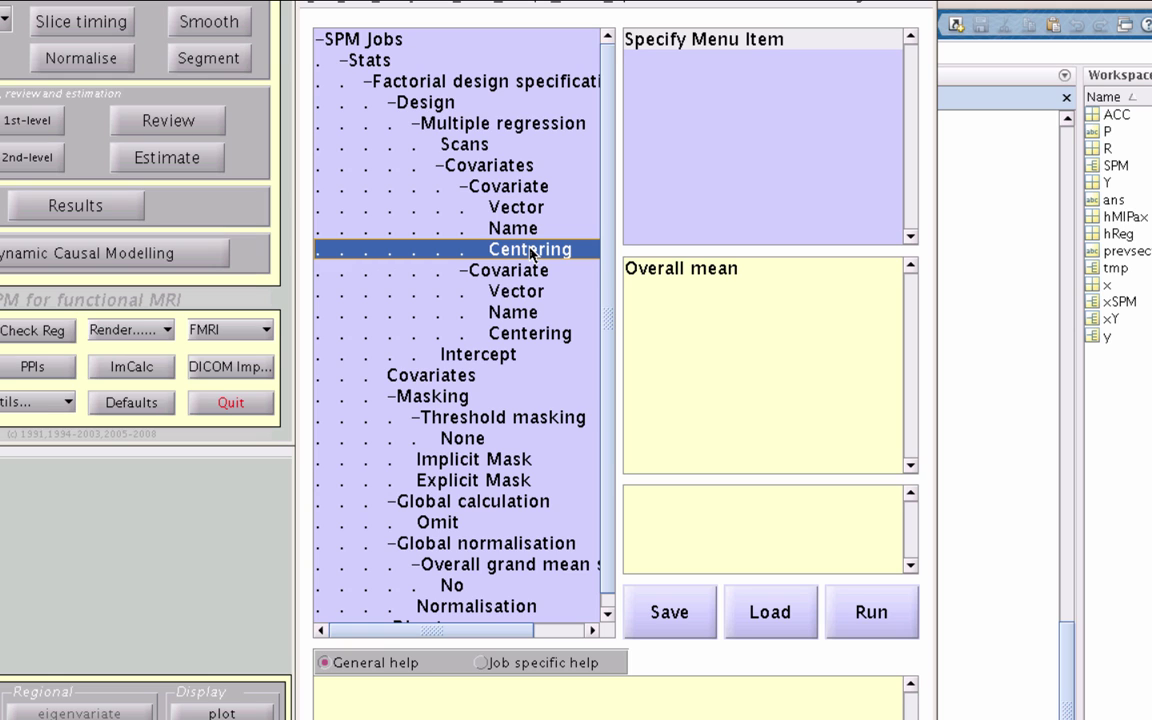
Overwrite the existing SPM file and read the Anxiety and Age values in the design matrix
{"action": "left_click", "coordinate": [878, 622]}
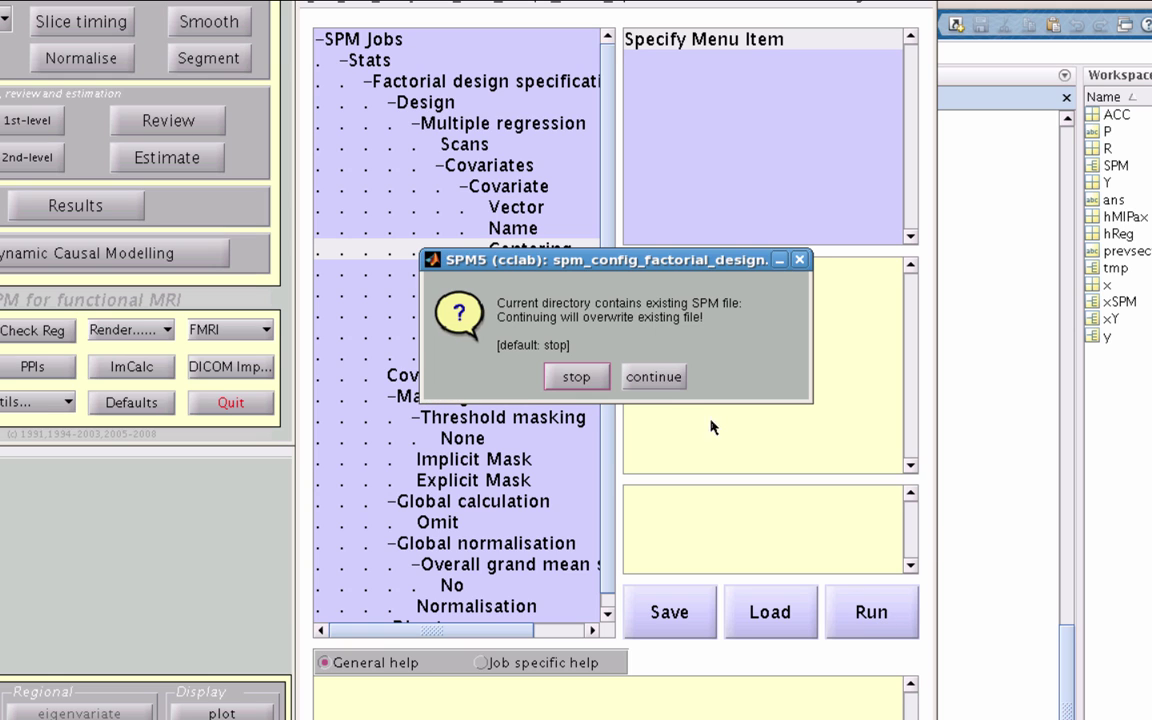
{"action": "left_click", "coordinate": [658, 378]}
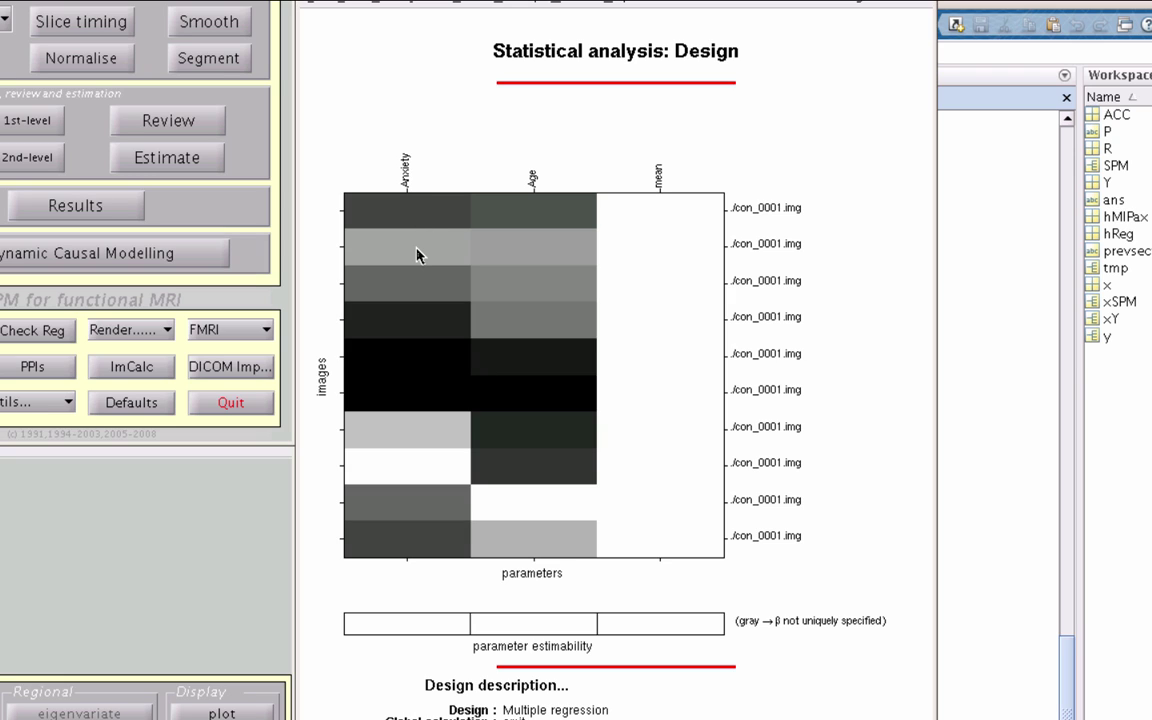
{"action": "left_click_drag", "start_coordinate": [418, 253], "coordinate": [418, 485]}
{"action": "left_click_drag", "start_coordinate": [466, 362], "coordinate": [419, 473]}
Run model estimation on the selected SPM.mat file
{"action": "left_click", "coordinate": [168, 145]}
{"action": "left_click", "coordinate": [700, 178]}
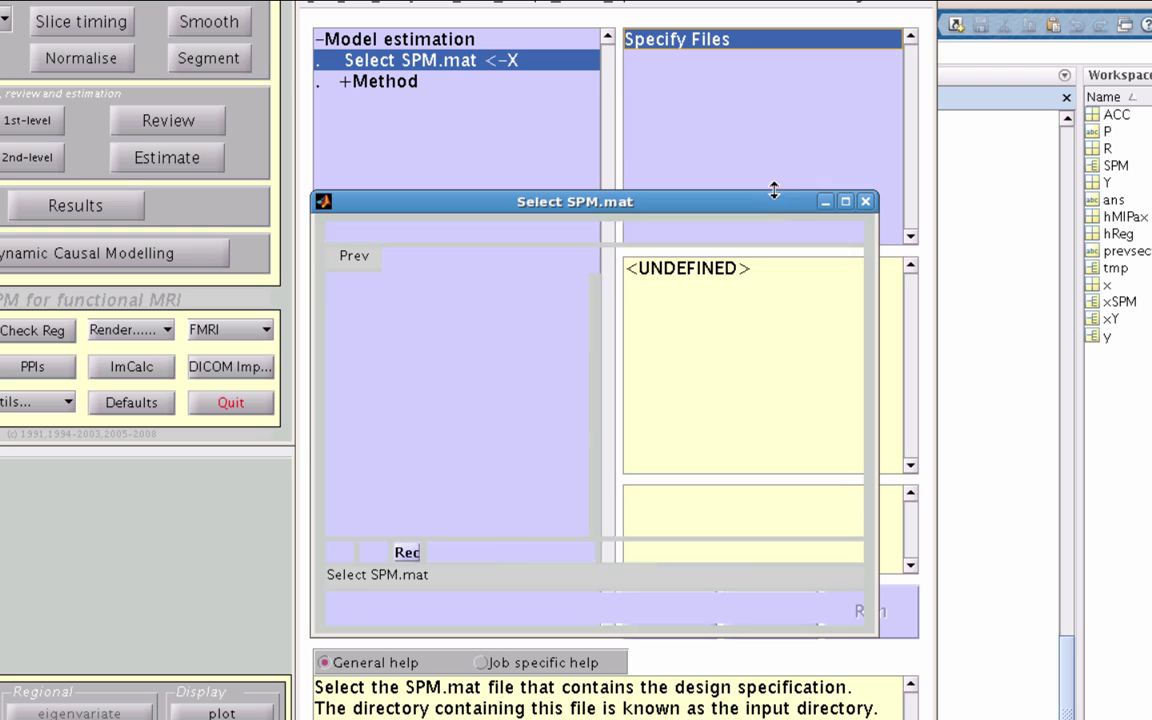
{"action": "left_click", "coordinate": [618, 338]}
{"action": "left_click", "coordinate": [510, 552]}
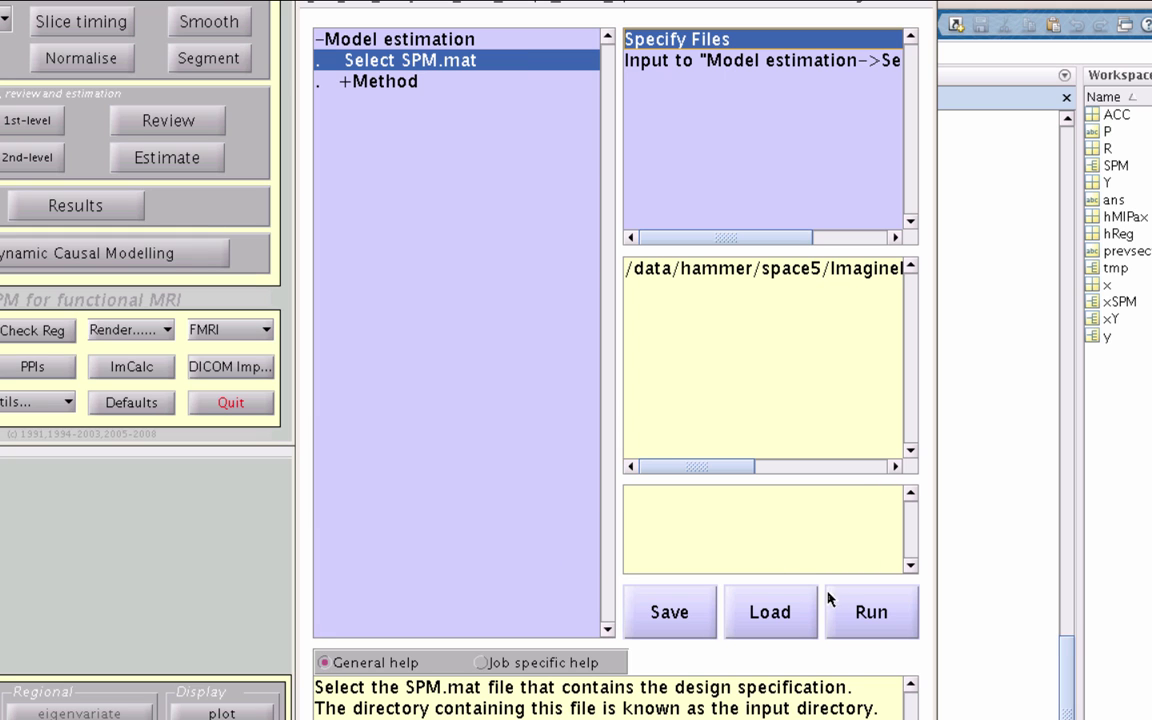
{"action": "left_click", "coordinate": [856, 609]}
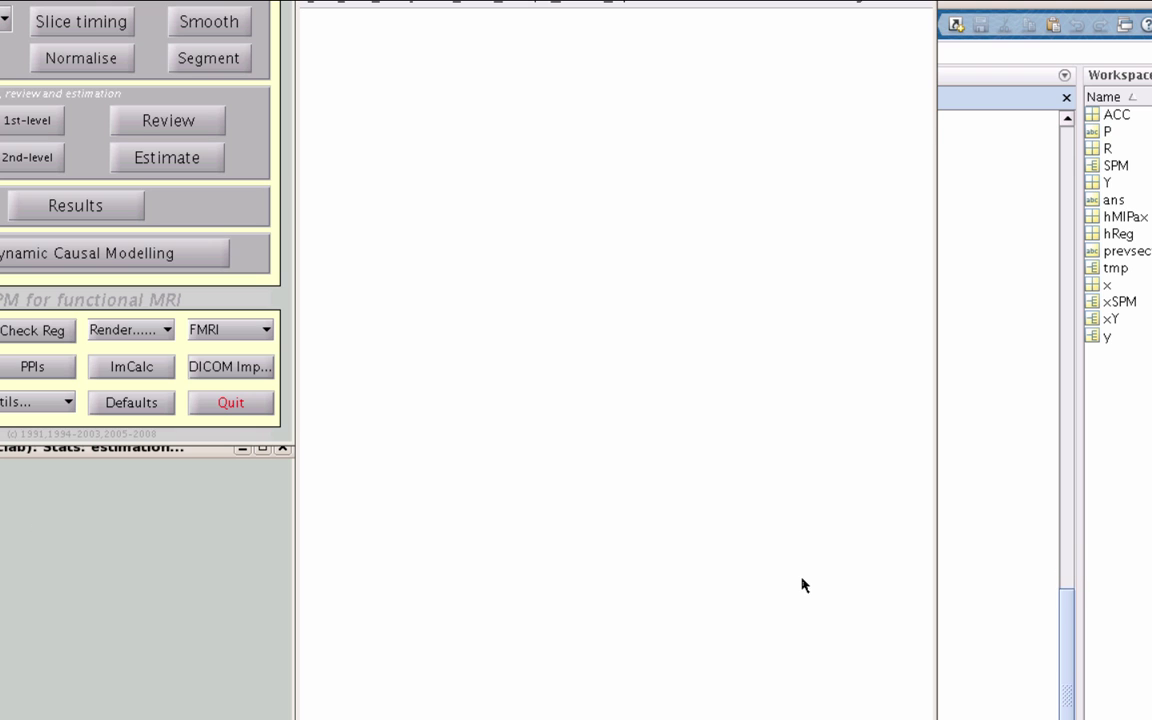
Open results for the estimated SPM.mat and pick the Anxiety parameter column
{"action": "left_click", "coordinate": [93, 204]}
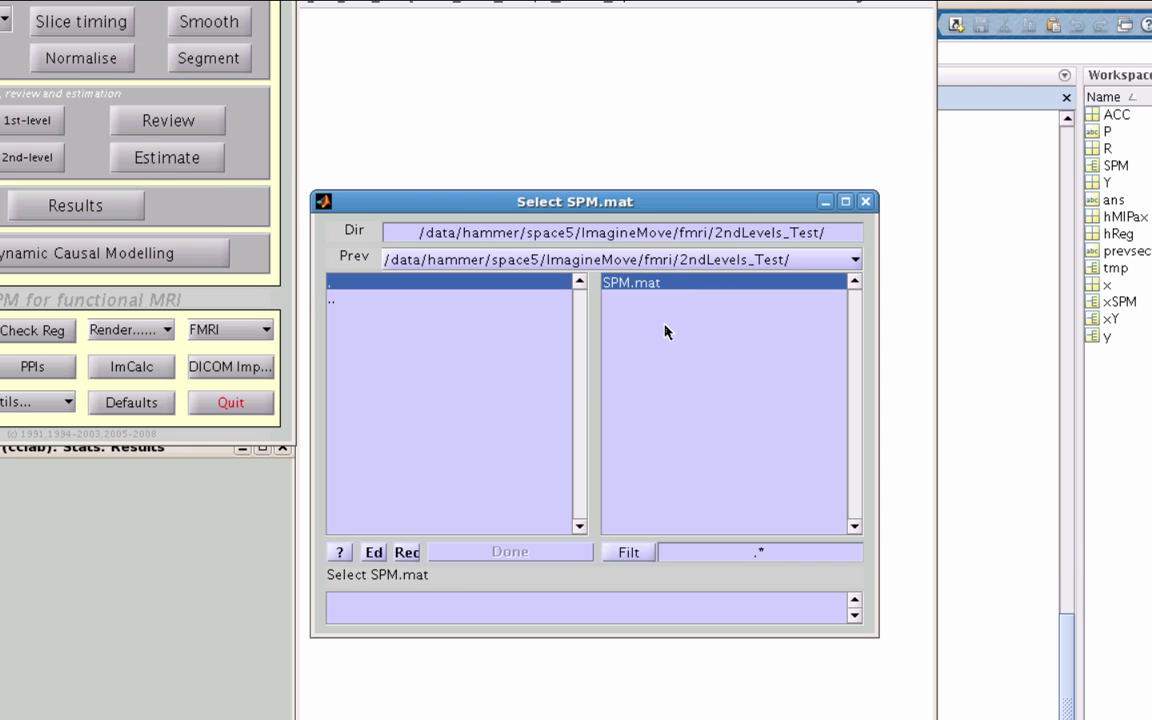
{"action": "left_click", "coordinate": [665, 331]}
{"action": "left_click", "coordinate": [509, 551]}
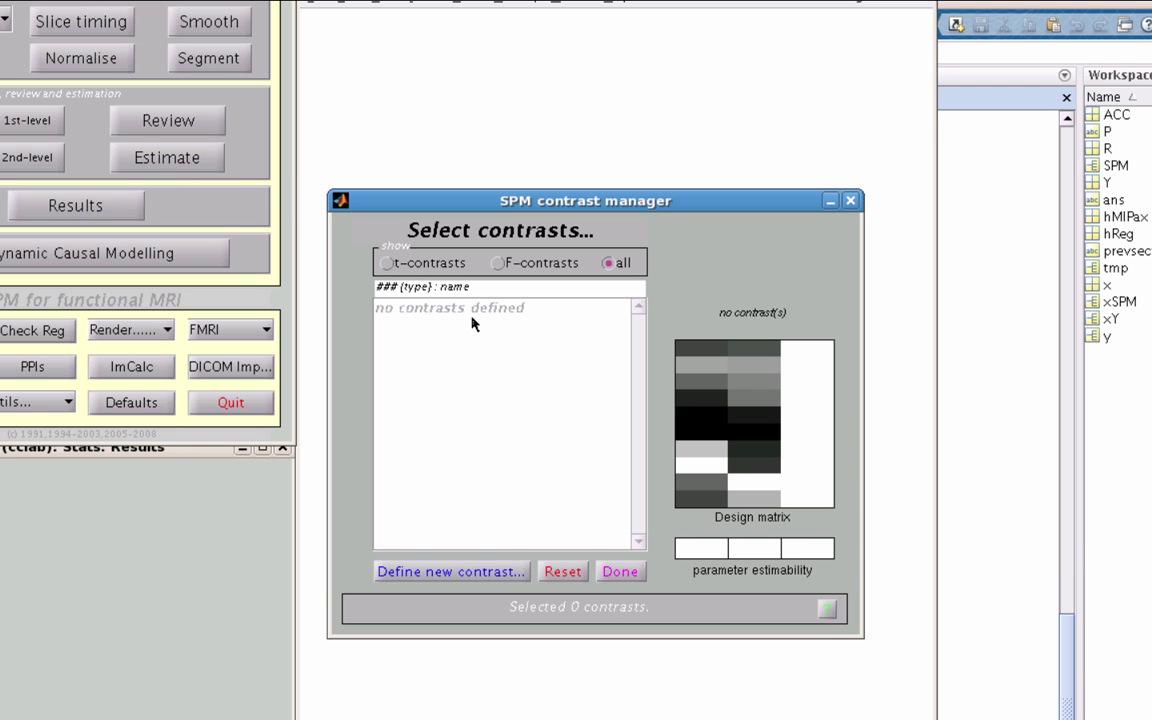
{"action": "left_click", "coordinate": [697, 368]}
Define a t-contrast named 'Anxiety+' with weights vector 1
{"action": "left_click", "coordinate": [481, 575]}
{"action": "left_click", "coordinate": [490, 264]}
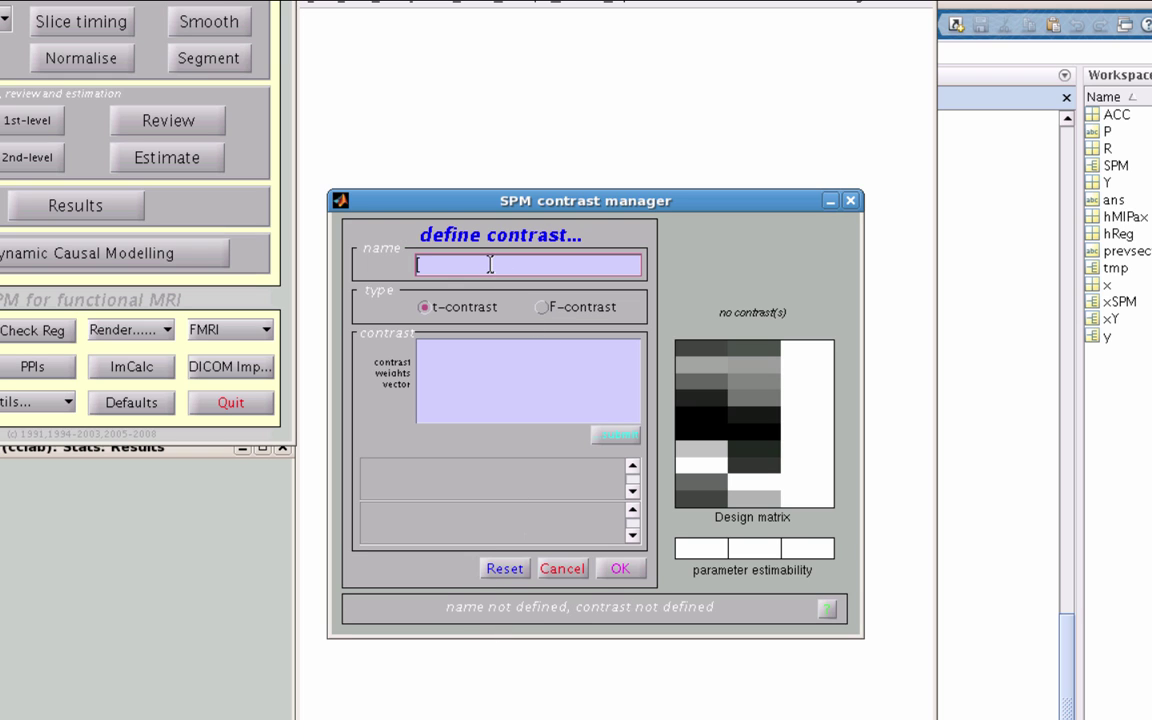
{"action": "type", "text": "Anxiety+"}
{"action": "left_click", "coordinate": [463, 388]}
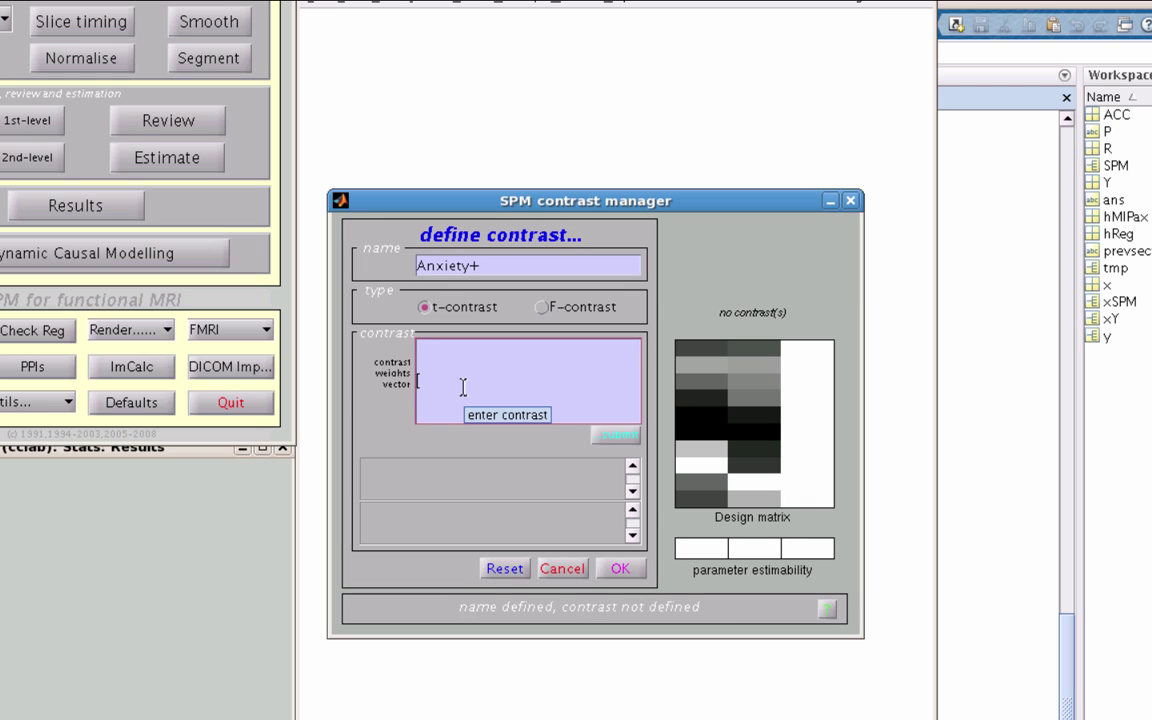
{"action": "type", "text": "1"}
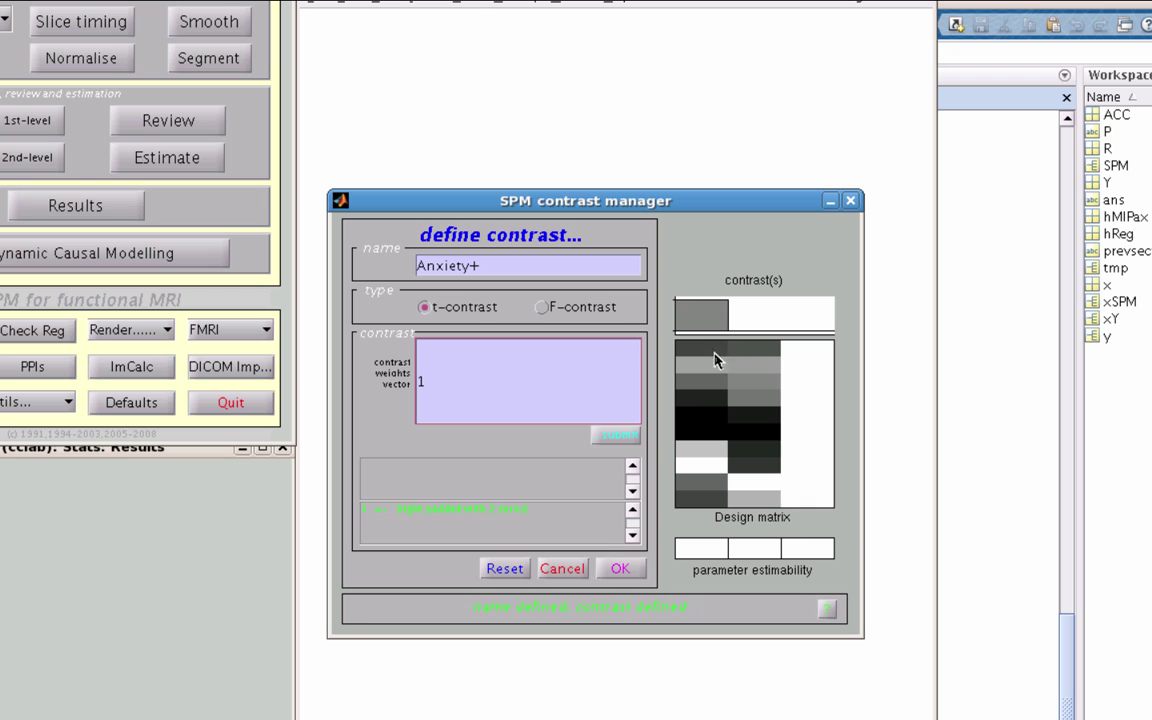
{"action": "left_click", "coordinate": [620, 569]}
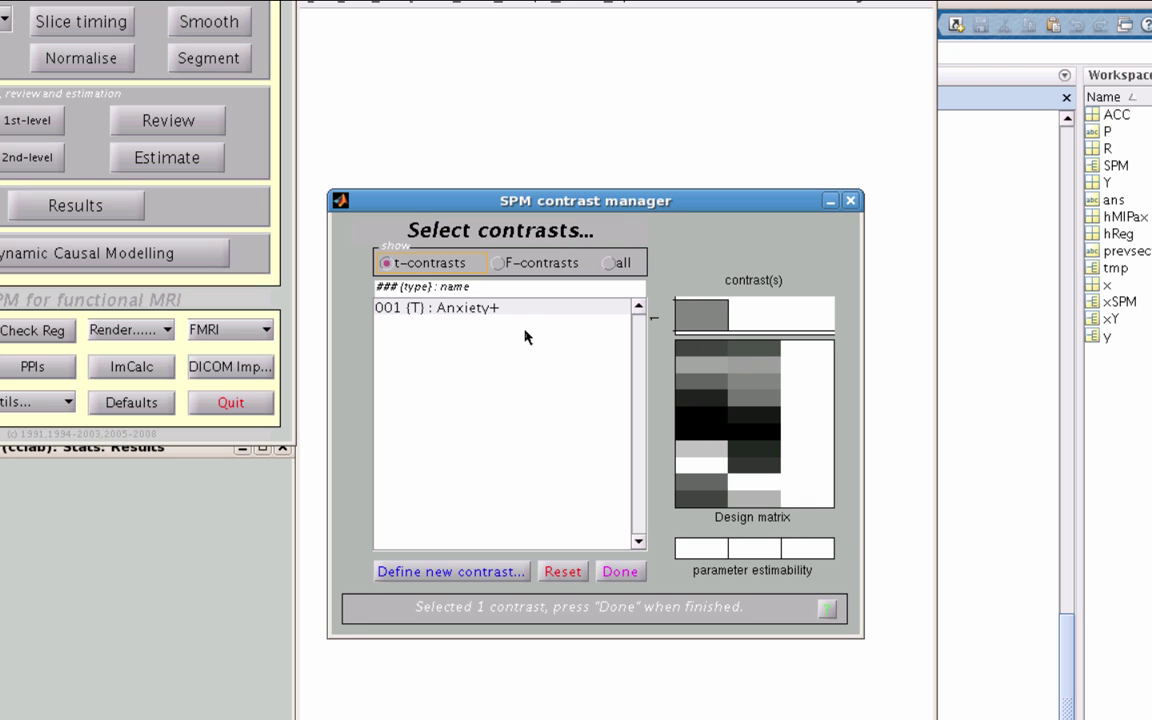
Add a t-contrast named 'Age-' with weights 0 -1
{"action": "left_click", "coordinate": [452, 571]}
{"action": "type", "text": "Age-"}
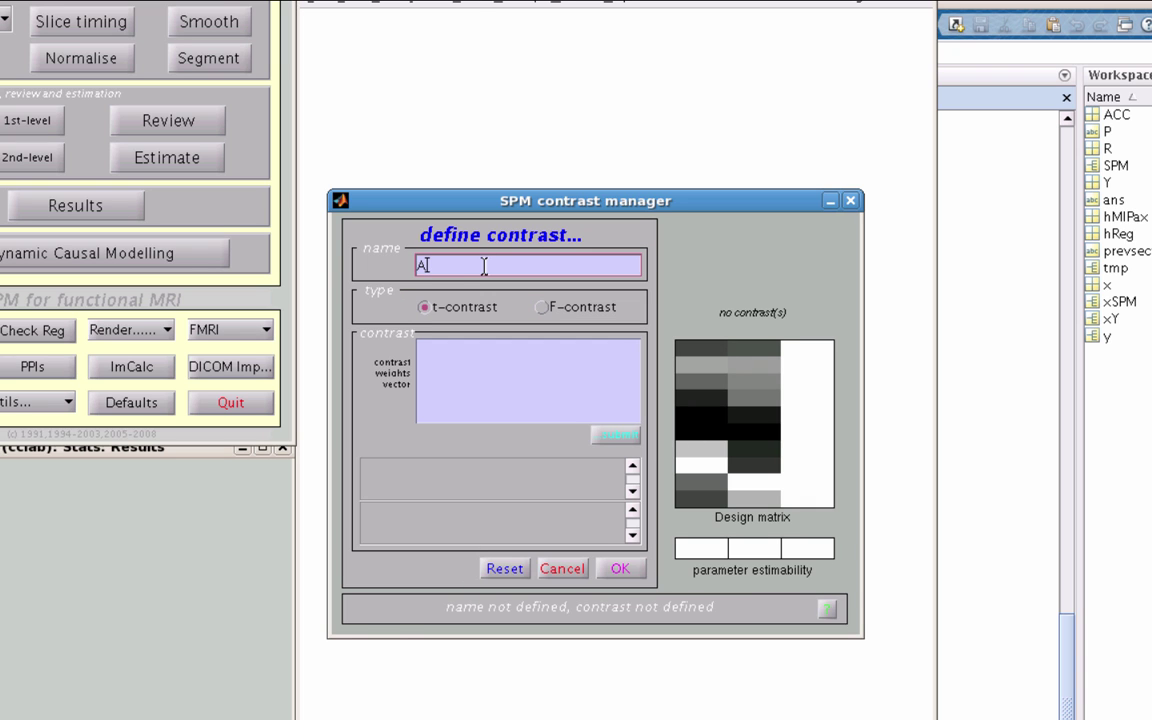
{"action": "left_click", "coordinate": [482, 382]}
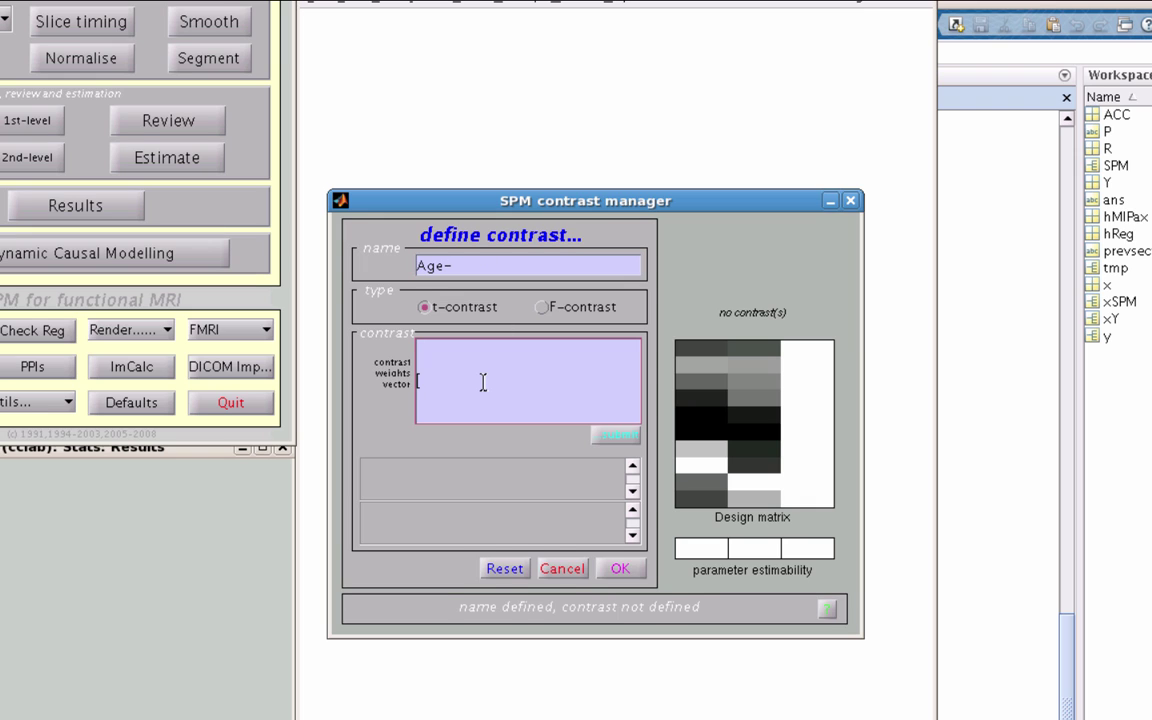
{"action": "type", "text": "0 -1"}
{"action": "key", "text": "Return"}
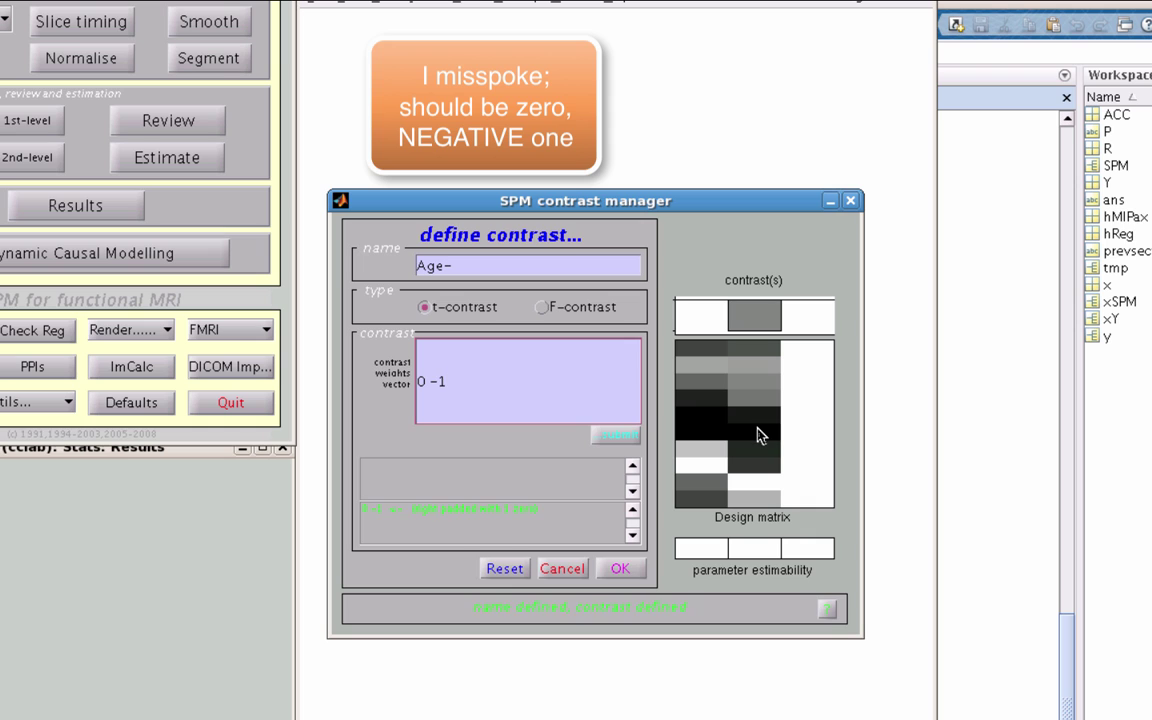
{"action": "left_click", "coordinate": [621, 567]}
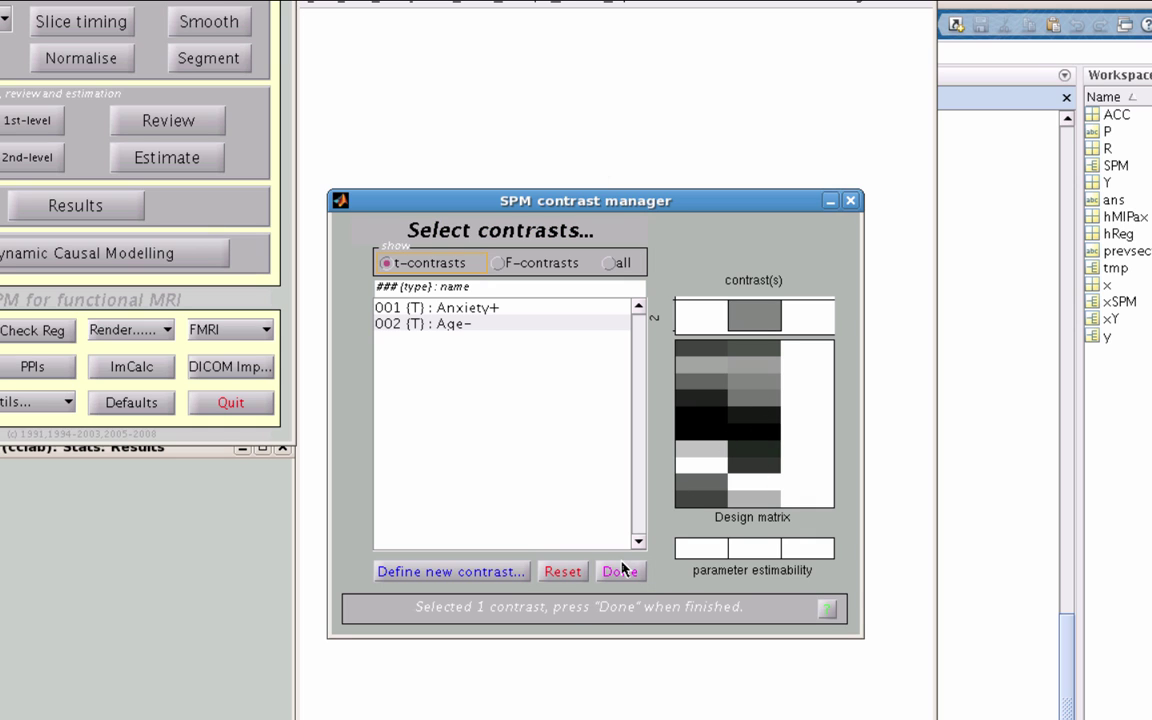
Show Anxiety+ without masking or ROI, thresholded at p<0.05 uncorrected with 50-voxel extent
{"action": "double_click", "coordinate": [515, 310]}
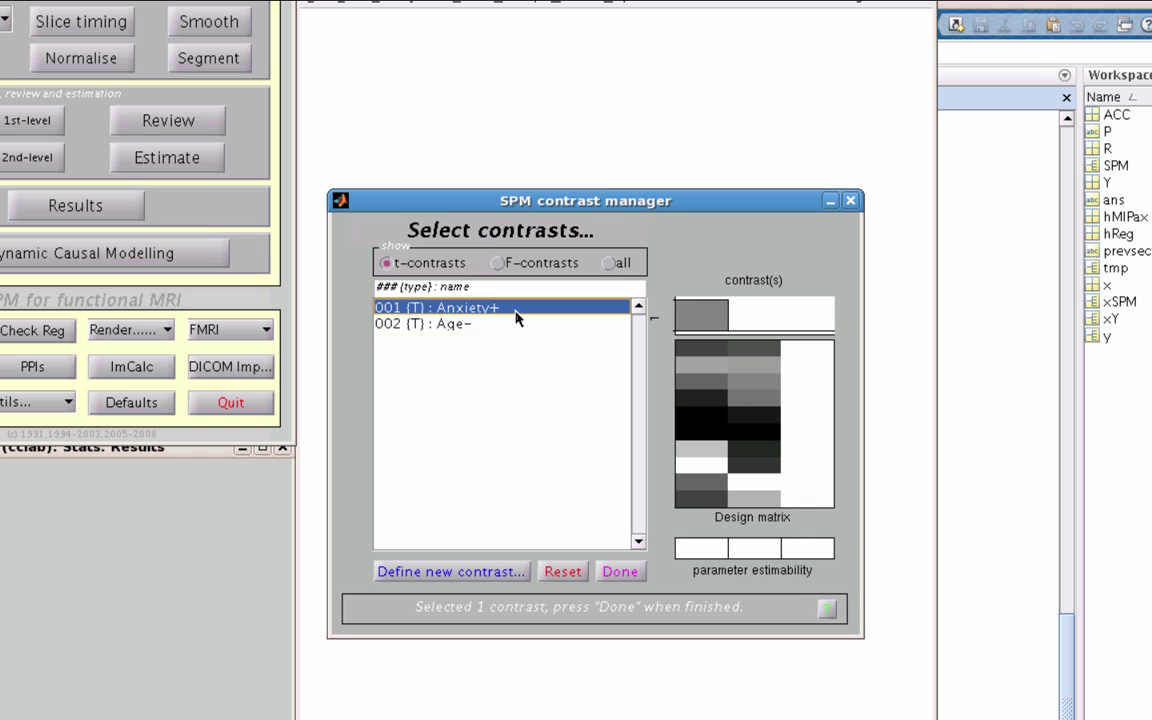
{"action": "left_click", "coordinate": [255, 482]}
{"action": "left_click", "coordinate": [245, 497]}
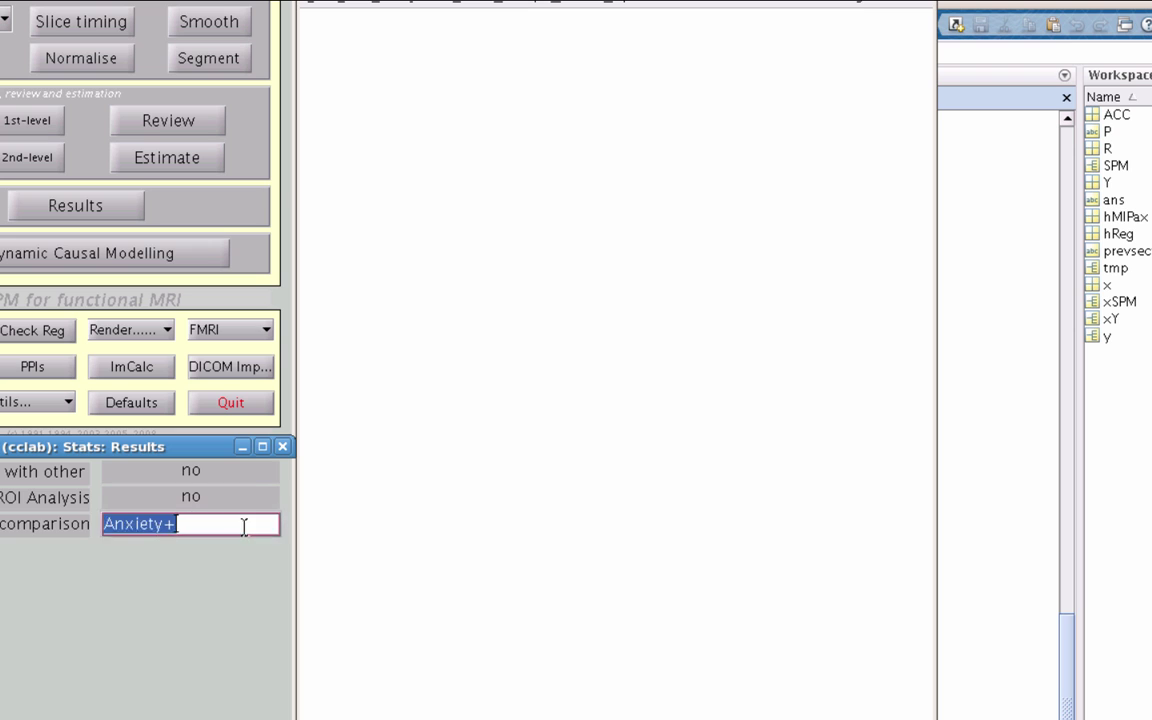
{"action": "key", "text": "Return"}
{"action": "left_click", "coordinate": [142, 553]}
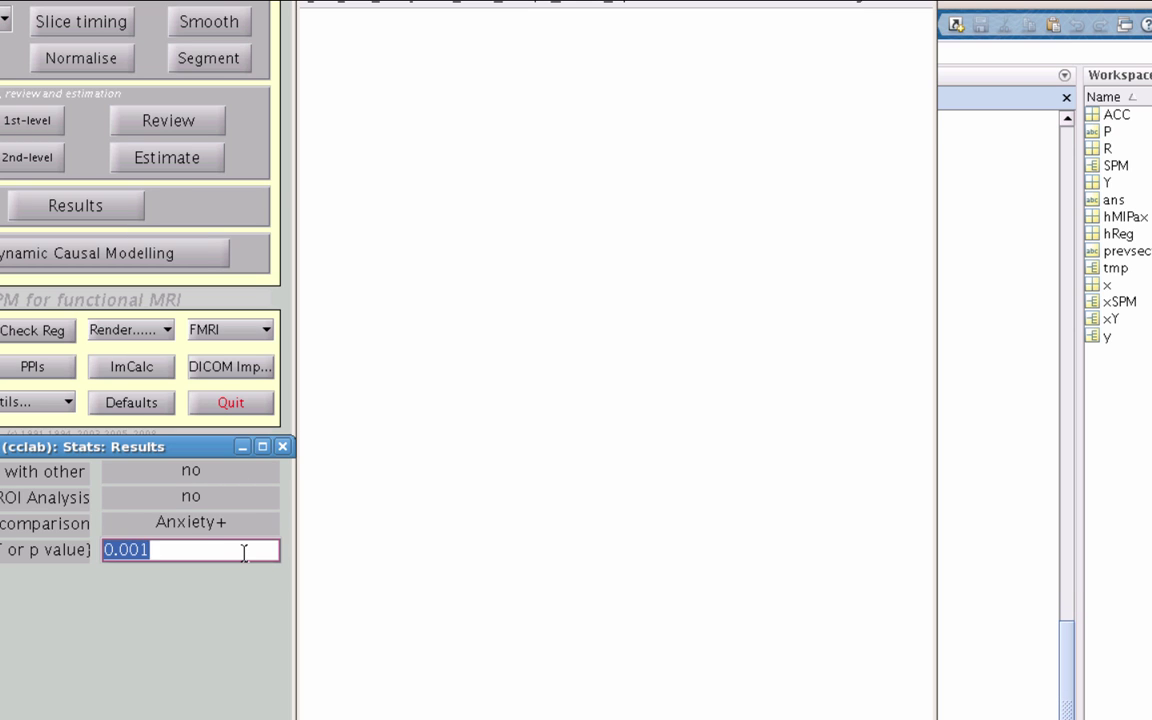
{"action": "type", "text": "0.05"}
{"action": "key", "text": "Return"}
{"action": "type", "text": "50"}
{"action": "key", "text": "Return"}
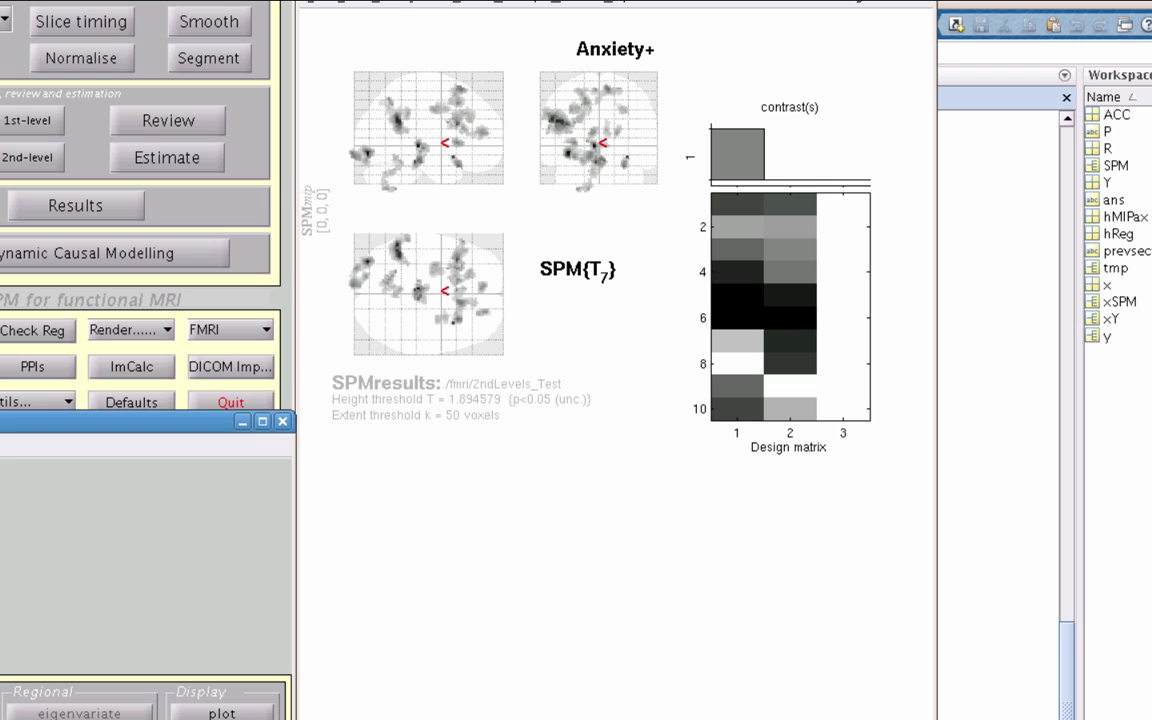
Overlay the results on brain sections and move the crosshair across activation clusters
{"action": "left_click", "coordinate": [562, 559]}
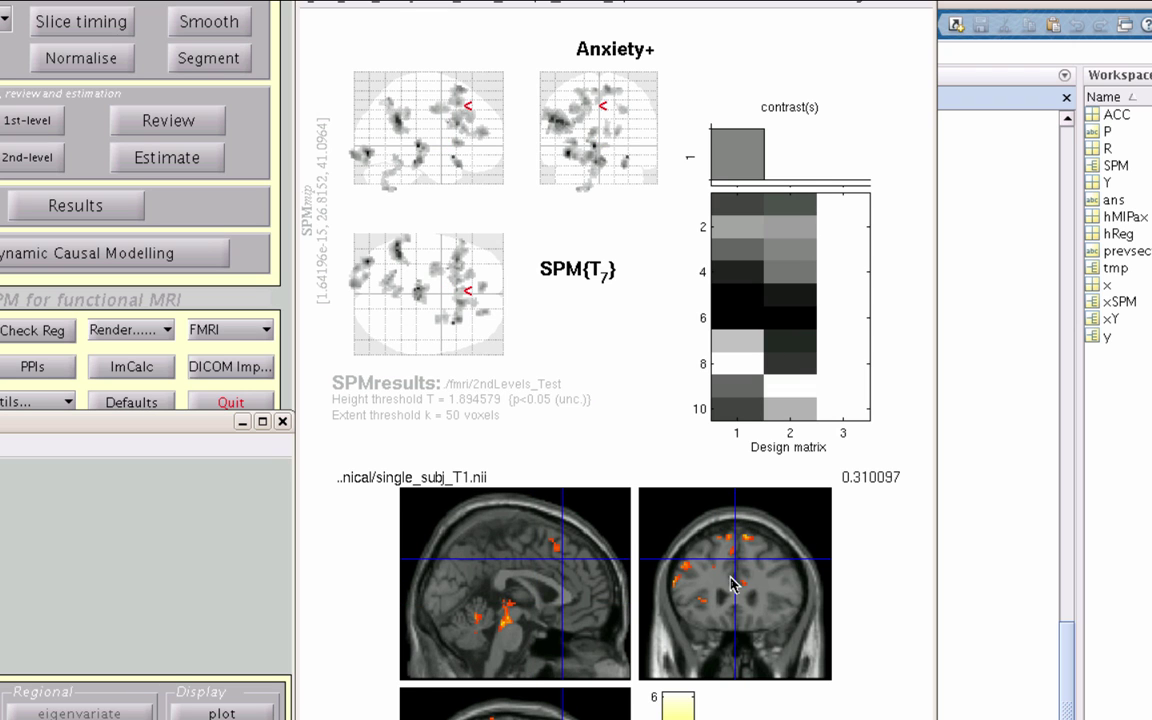
{"action": "left_click", "coordinate": [650, 510]}
{"action": "left_click", "coordinate": [550, 533]}
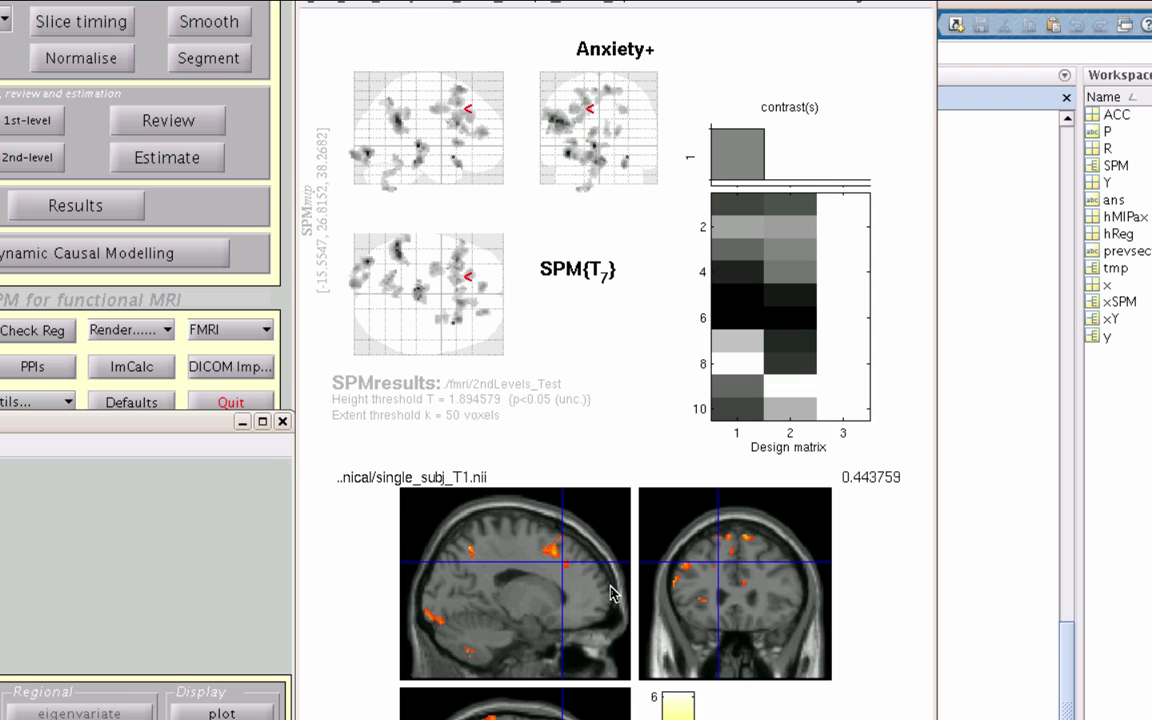
{"action": "left_click", "coordinate": [548, 551]}
{"action": "left_click", "coordinate": [550, 549]}
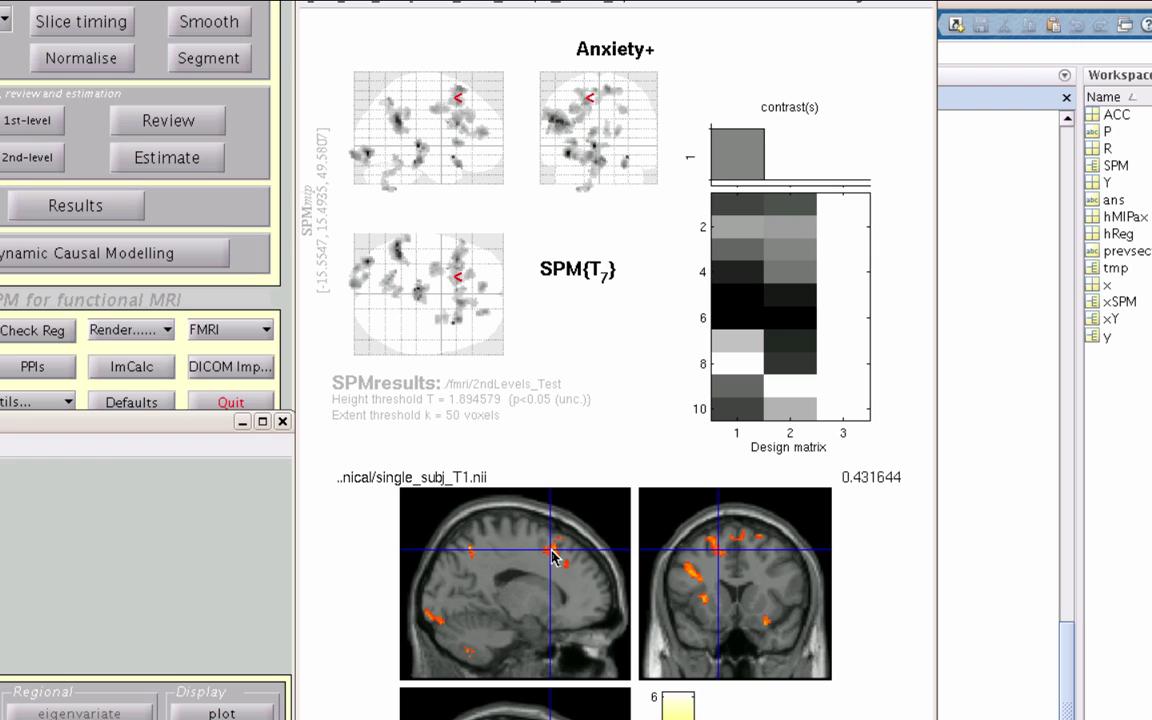
{"action": "left_click", "coordinate": [556, 553]}
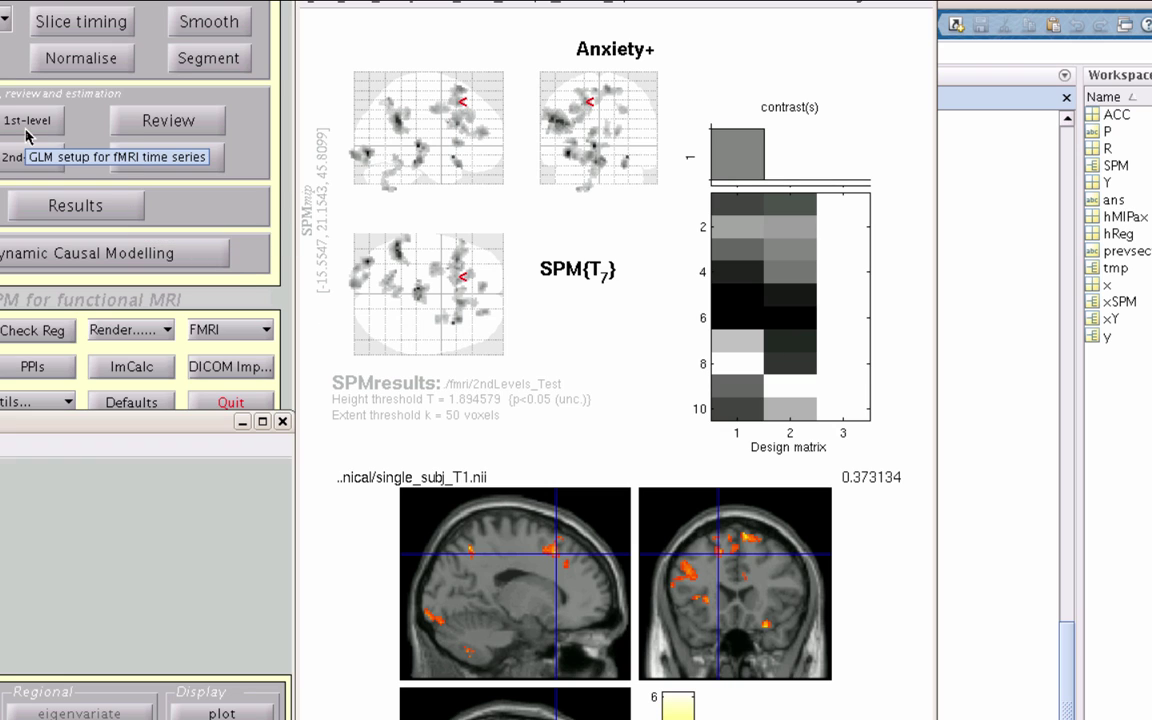
Open a new second-level design and review its one-sample t-test, Scans and Covariates entries
{"action": "left_click", "coordinate": [40, 170]}
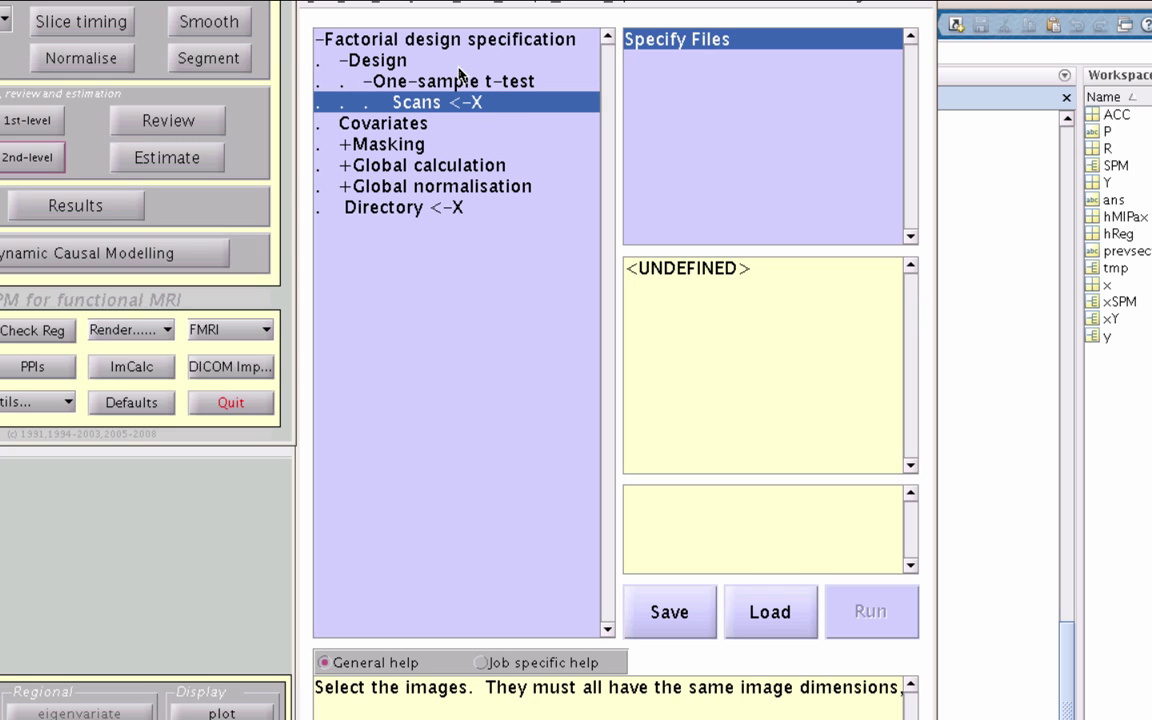
{"action": "left_click", "coordinate": [414, 81]}
{"action": "left_click", "coordinate": [470, 104]}
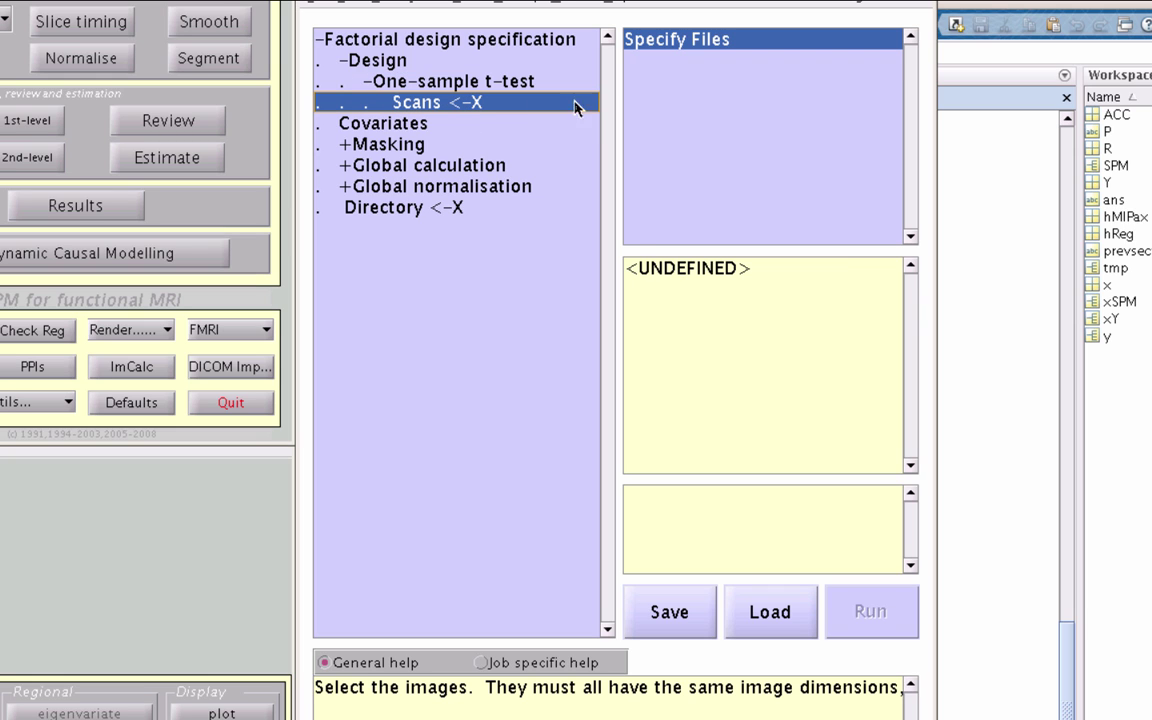
{"action": "left_click", "coordinate": [458, 123]}
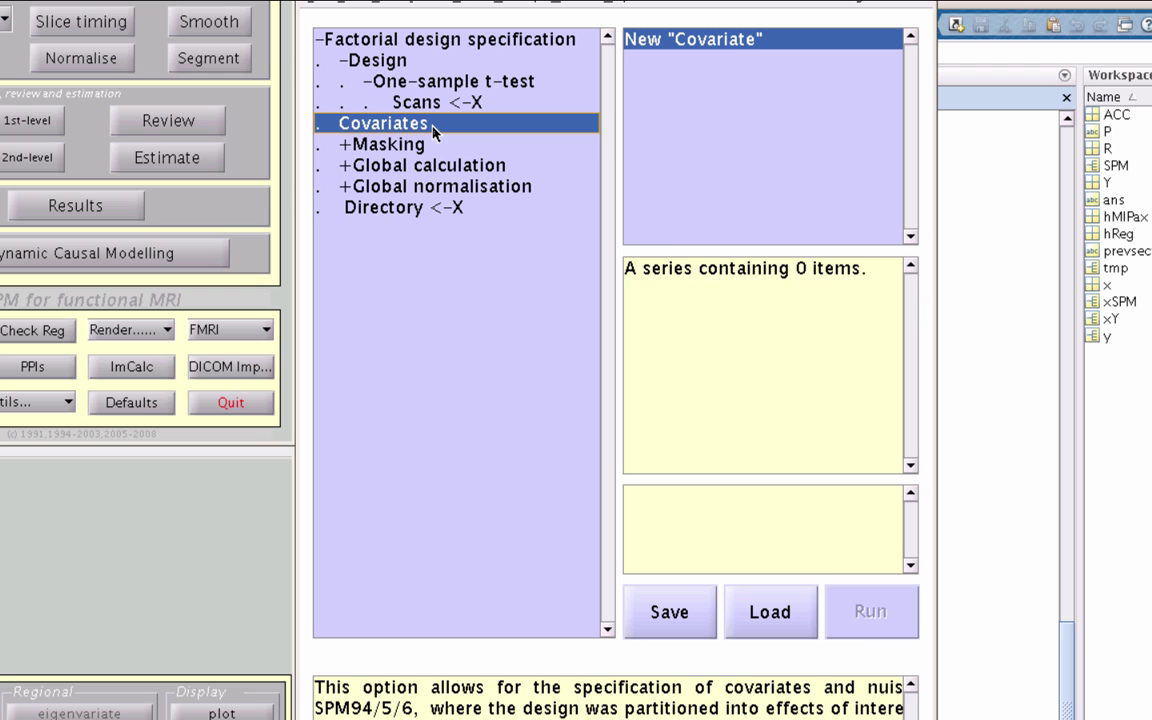
Add two covariates to the design and expand both of their settings
{"action": "double_click", "coordinate": [733, 66]}
{"action": "double_click", "coordinate": [720, 48]}
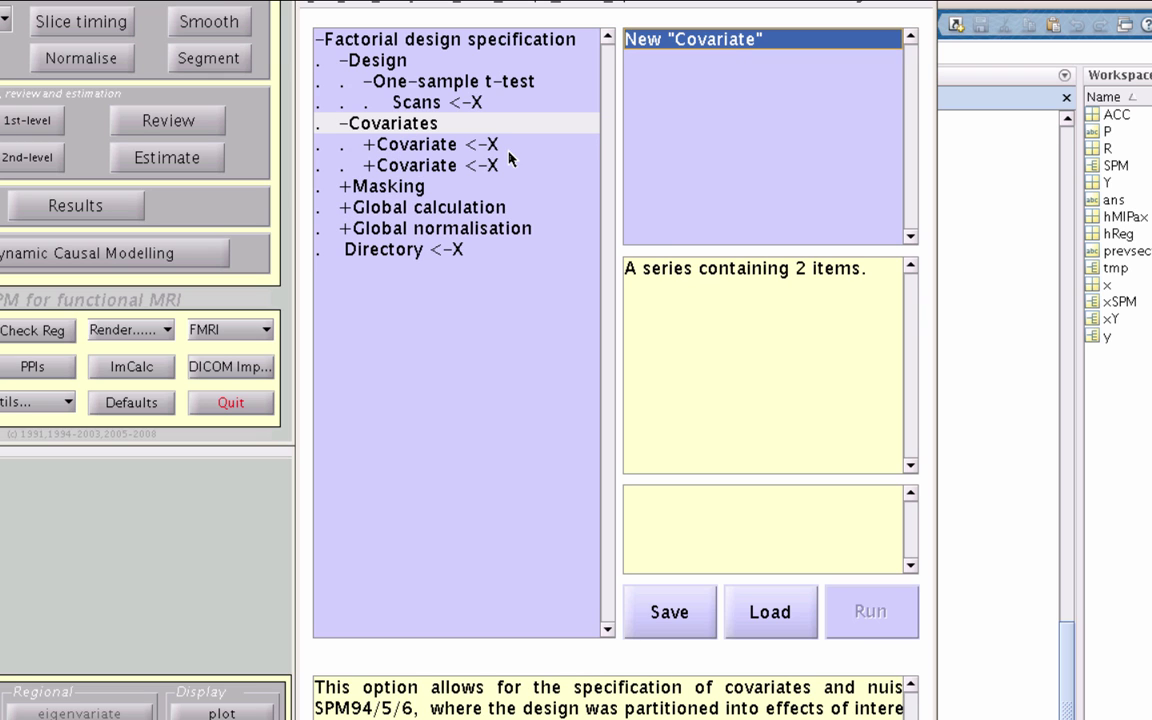
{"action": "left_click", "coordinate": [486, 145]}
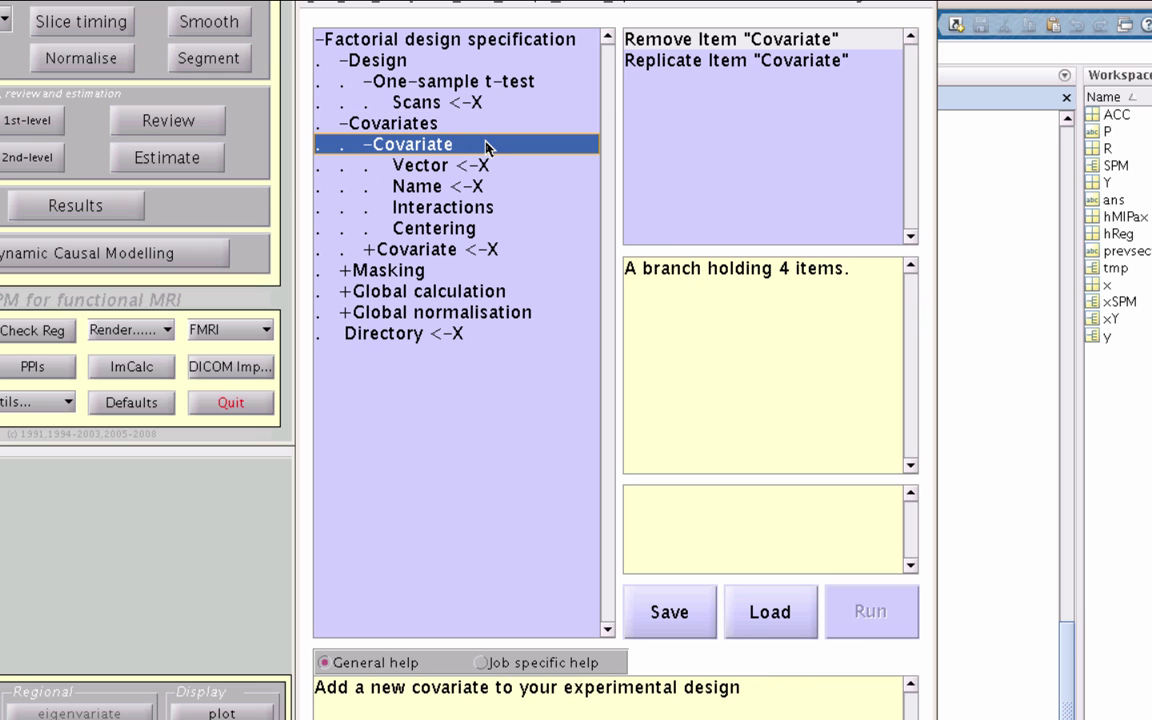
{"action": "left_click", "coordinate": [458, 252]}
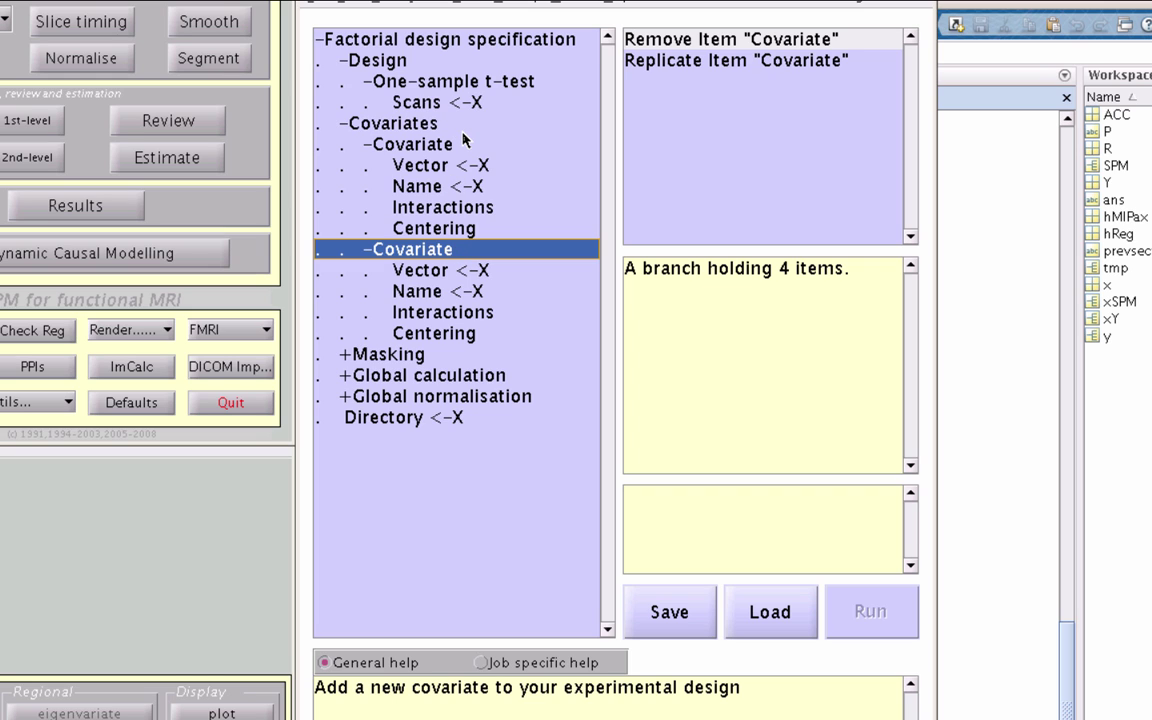
Switch the design type to Two-sample t-test, then to Flexible factorial
{"action": "left_click", "coordinate": [441, 66]}
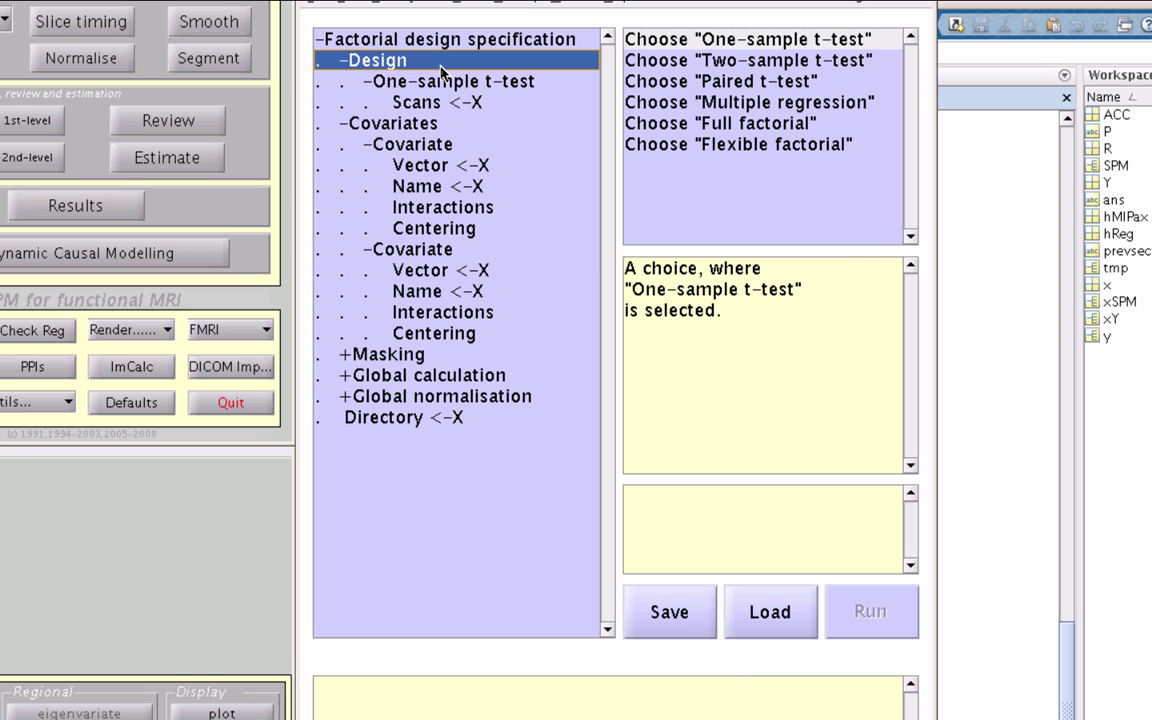
{"action": "double_click", "coordinate": [739, 62]}
{"action": "left_click", "coordinate": [504, 80]}
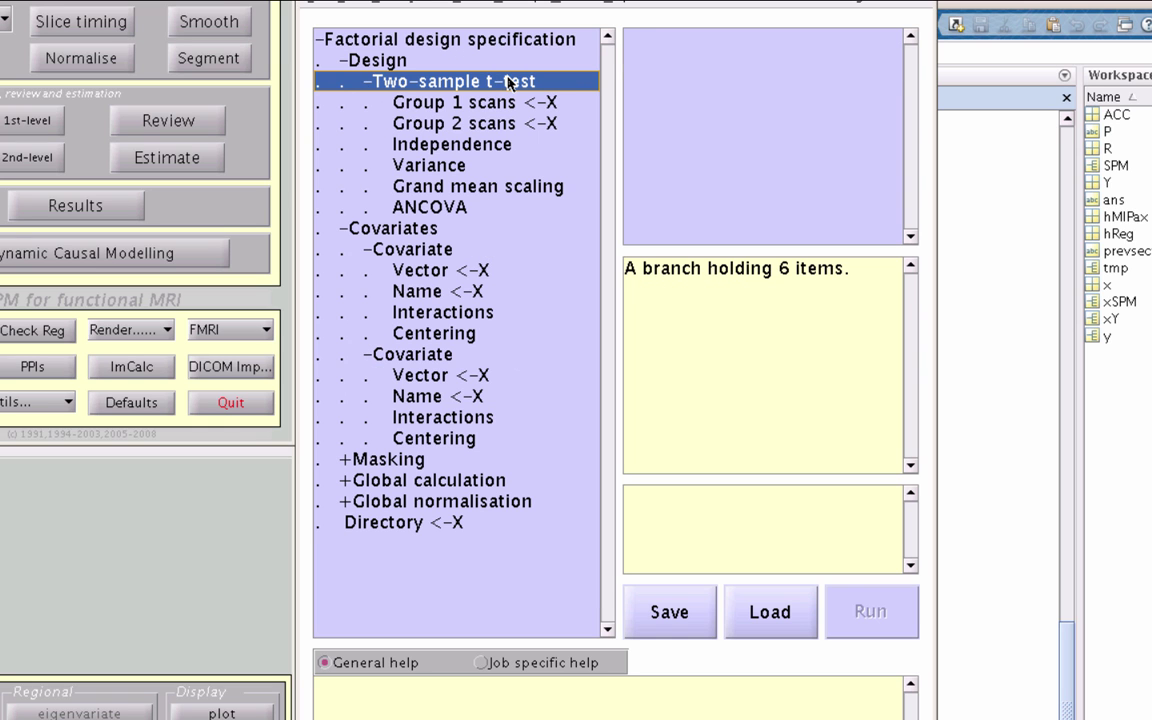
{"action": "left_click", "coordinate": [364, 62]}
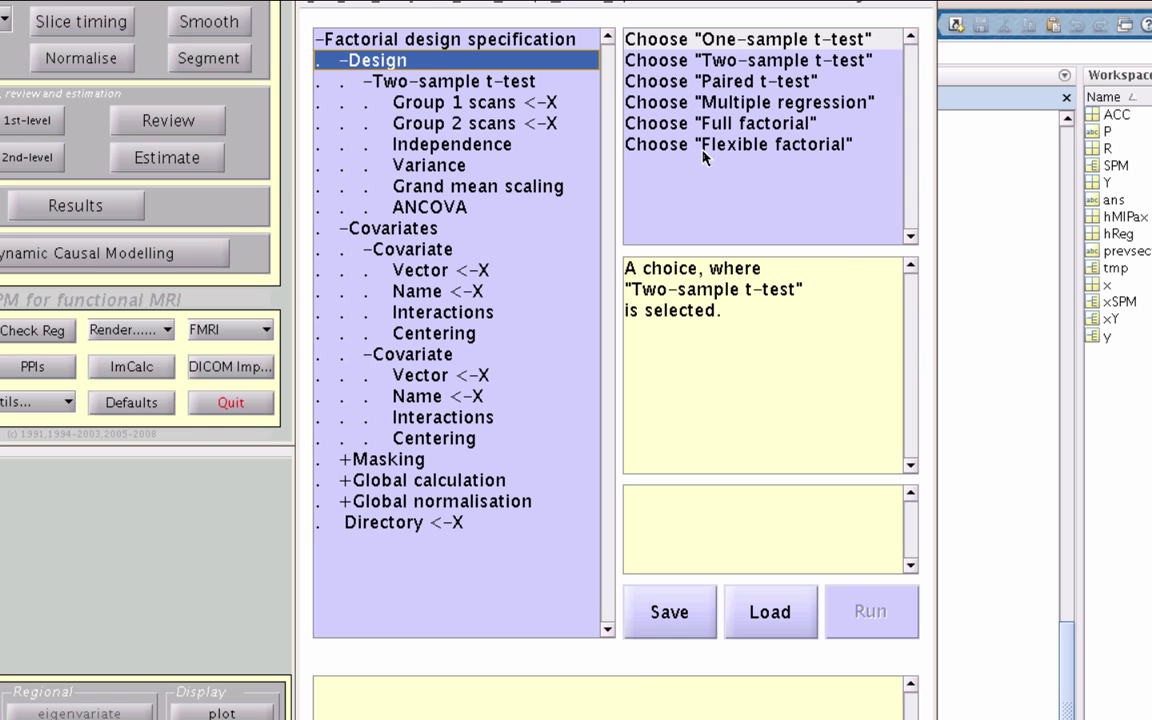
{"action": "double_click", "coordinate": [705, 146]}
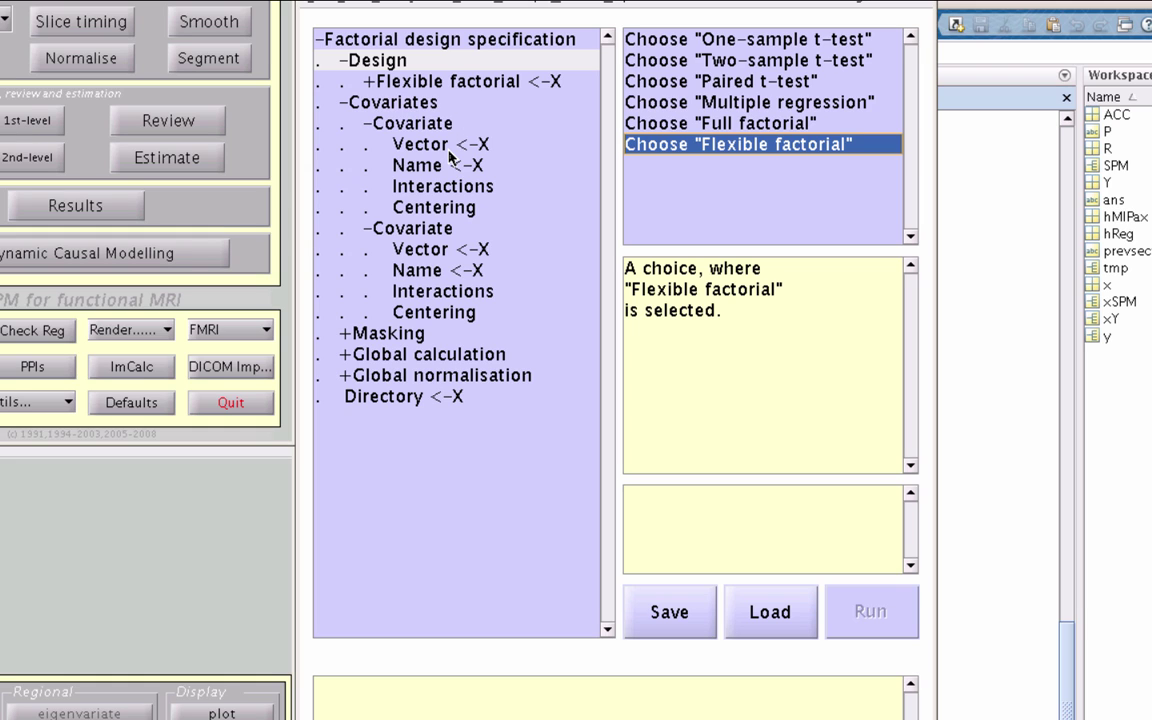